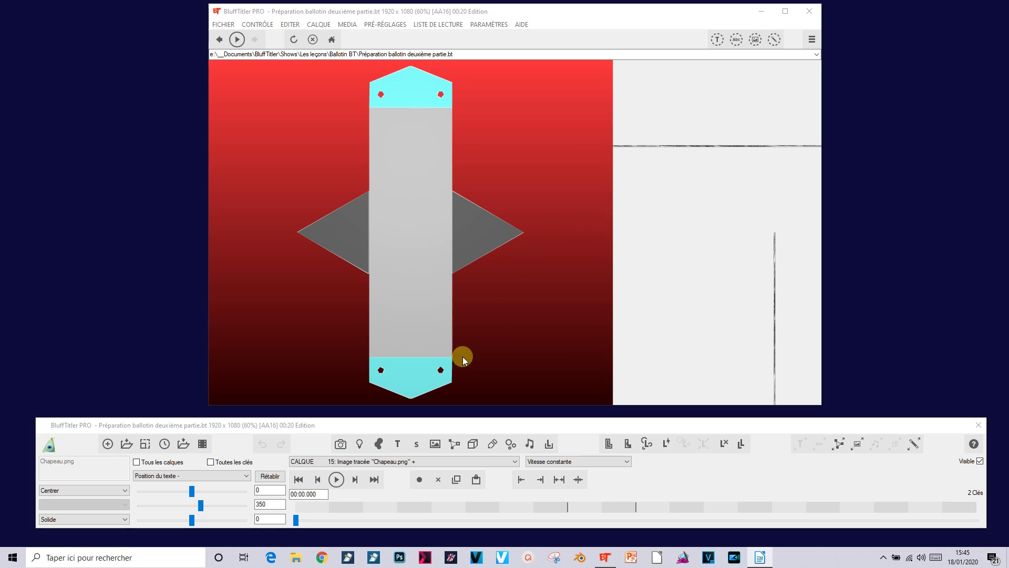
# - Play the folding animation through and hide the two wireframe camera layers, CALQUE 02 and CALQUE 03
pyautogui.click(336, 479)
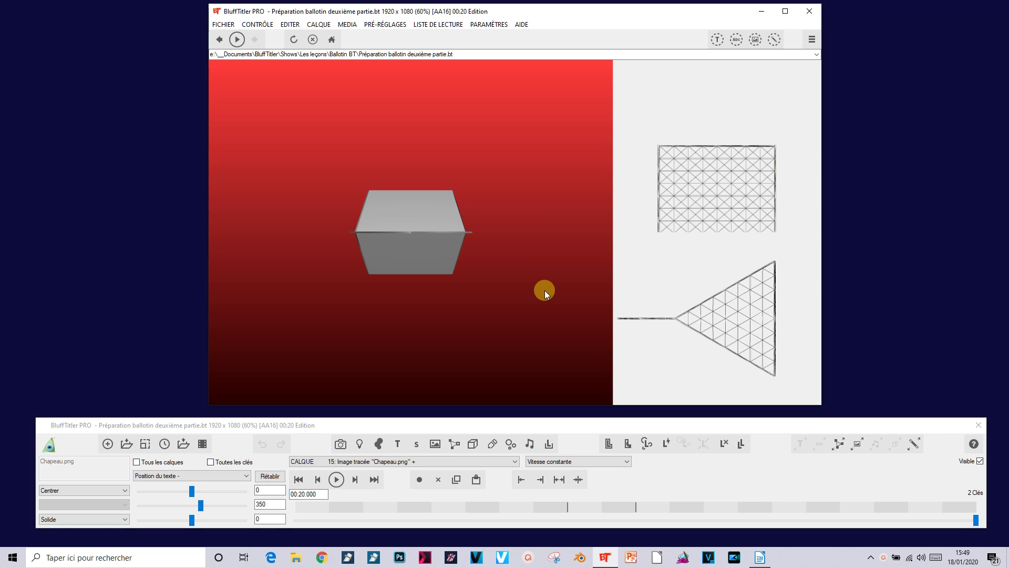
pyautogui.click(469, 462)
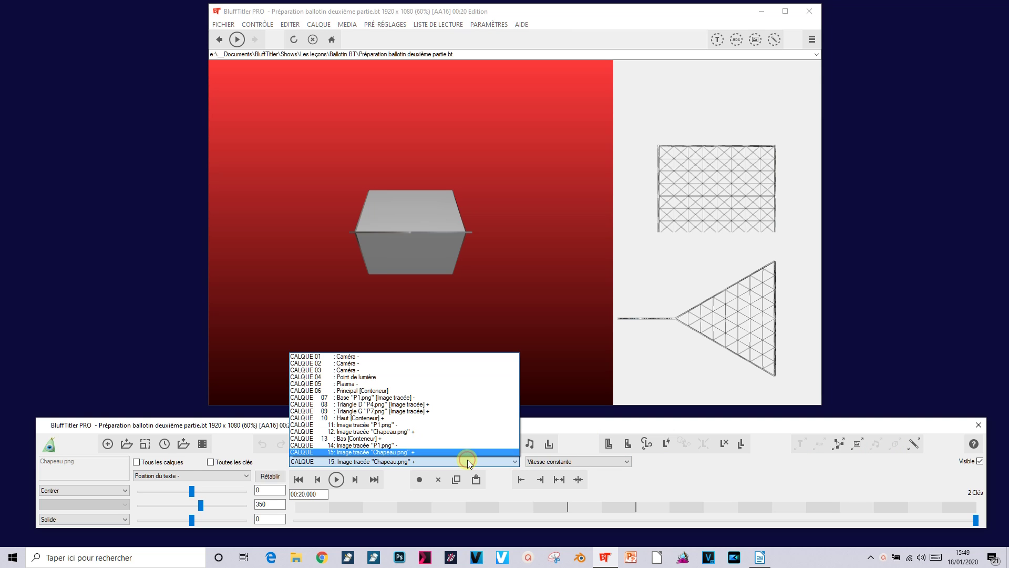
pyautogui.click(368, 362)
pyautogui.click(981, 461)
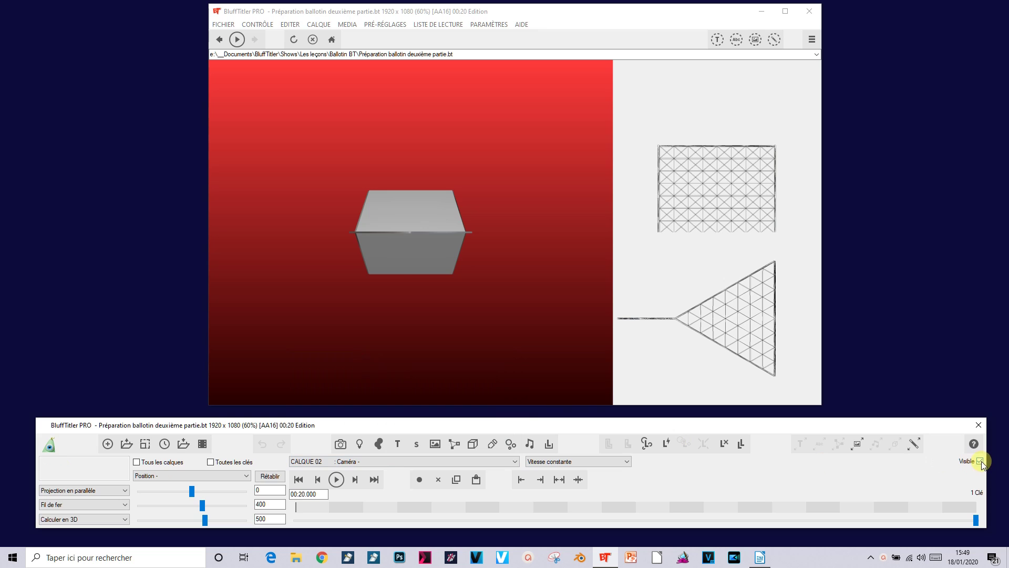
pyautogui.click(450, 461)
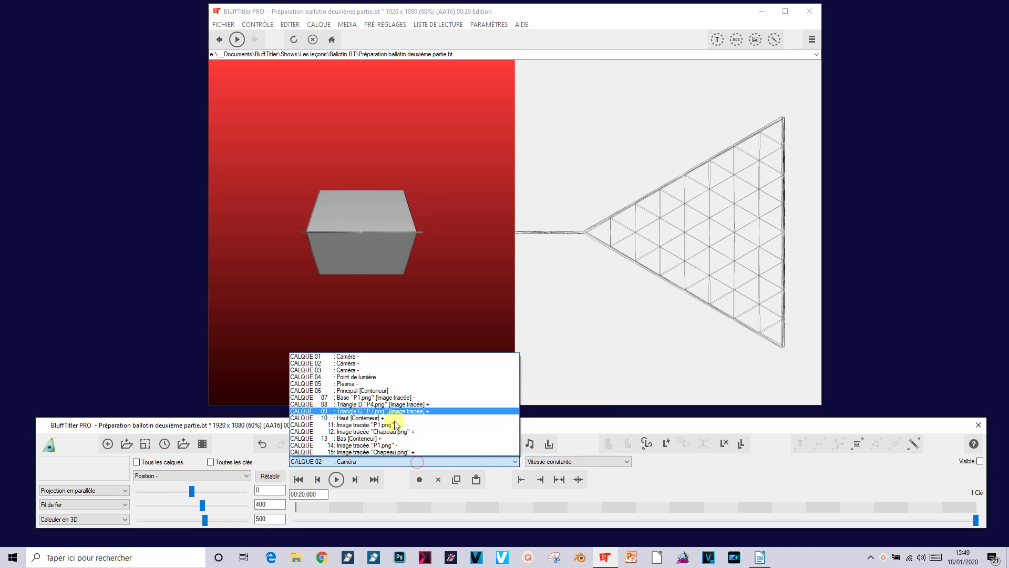
pyautogui.click(363, 370)
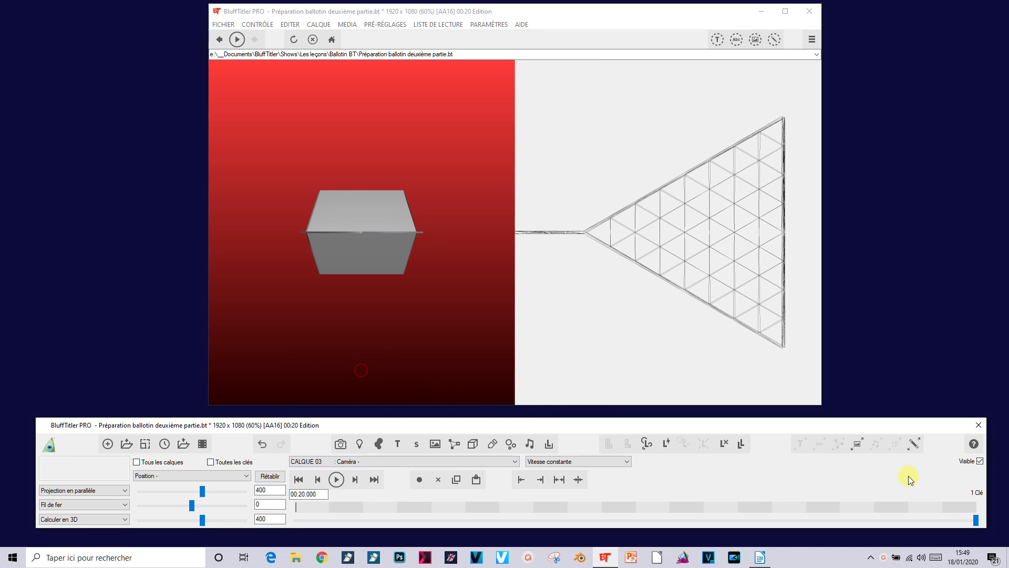
pyautogui.click(980, 461)
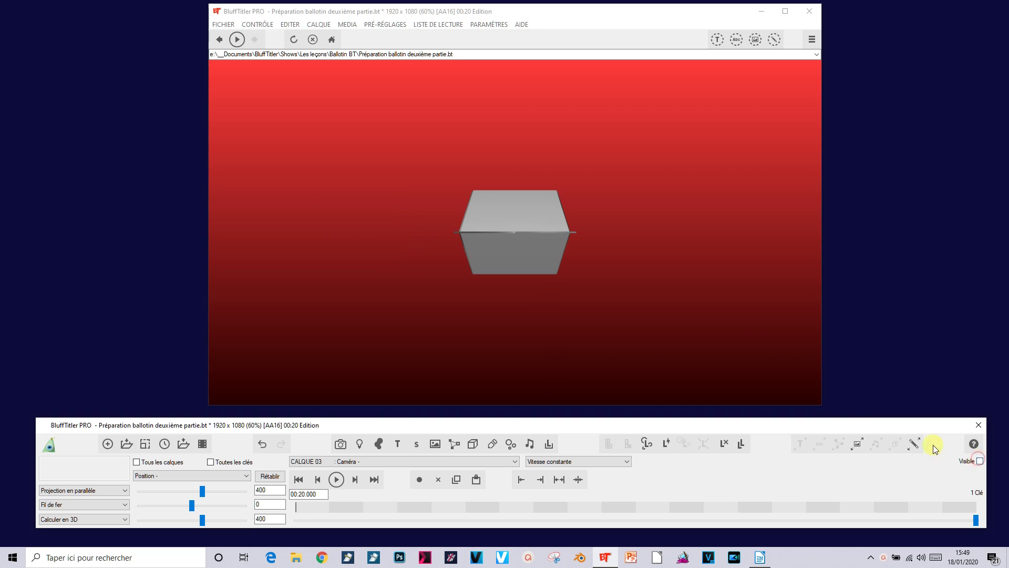
# - Return to the start with the Principal container selected and extend the show to 24 seconds, adding the extra time at the beginning
pyautogui.click(300, 480)
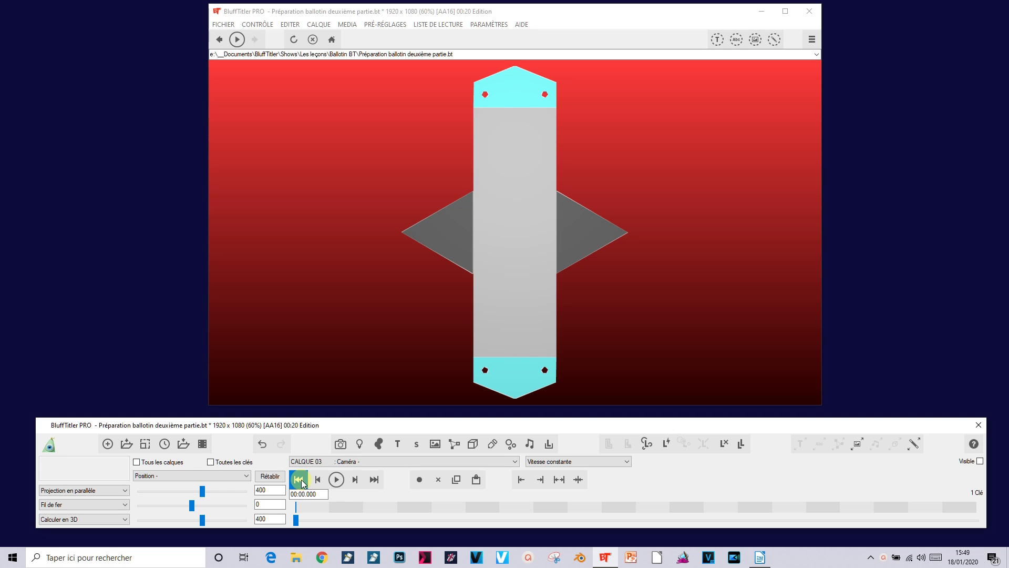
pyautogui.click(392, 462)
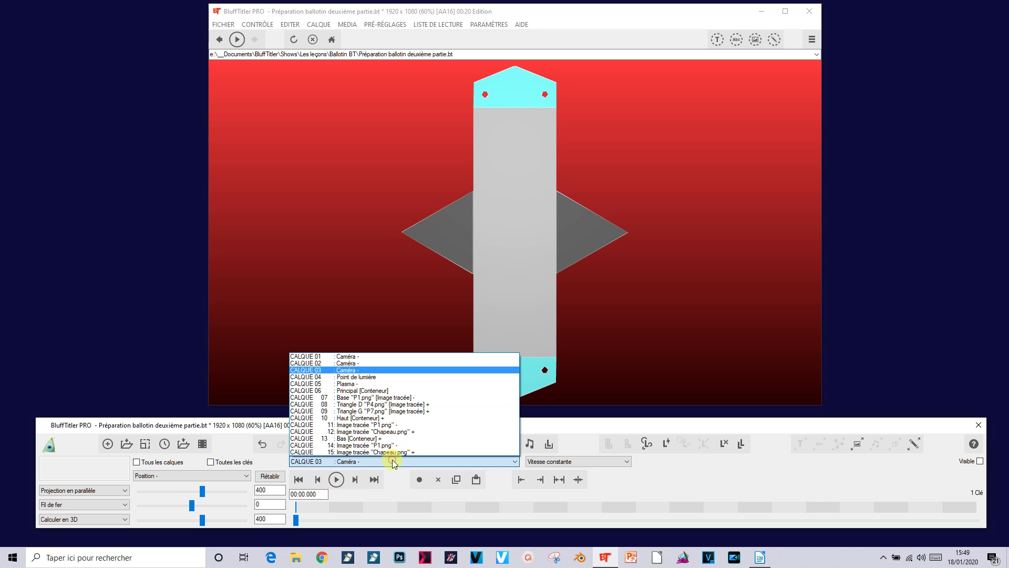
pyautogui.click(378, 391)
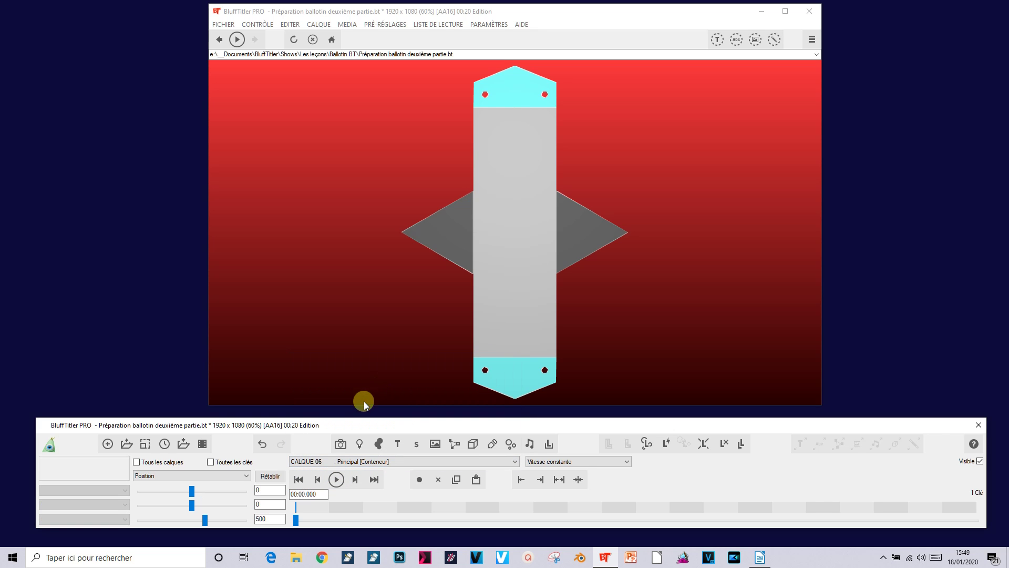
pyautogui.click(164, 444)
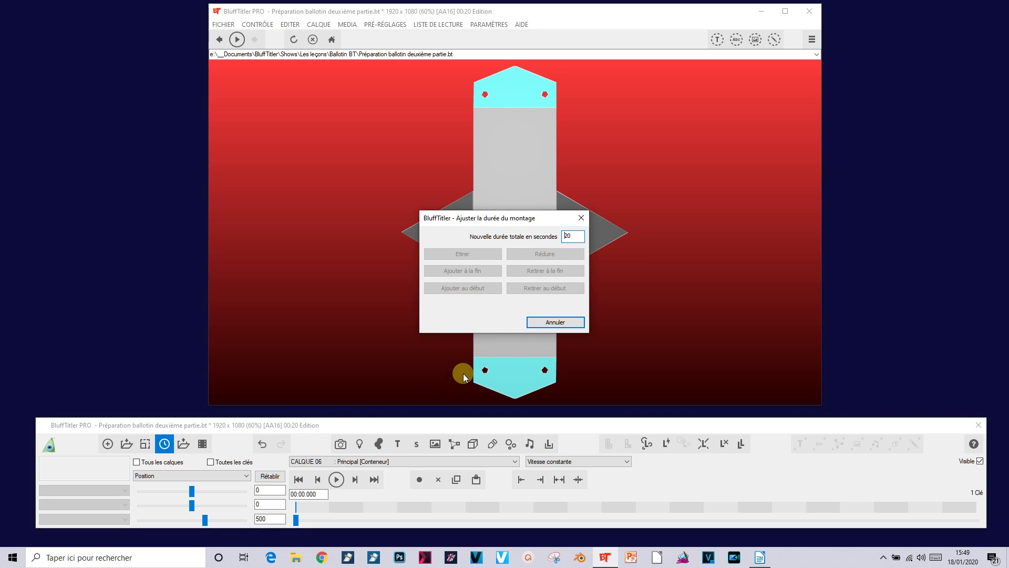
pyautogui.write('24')
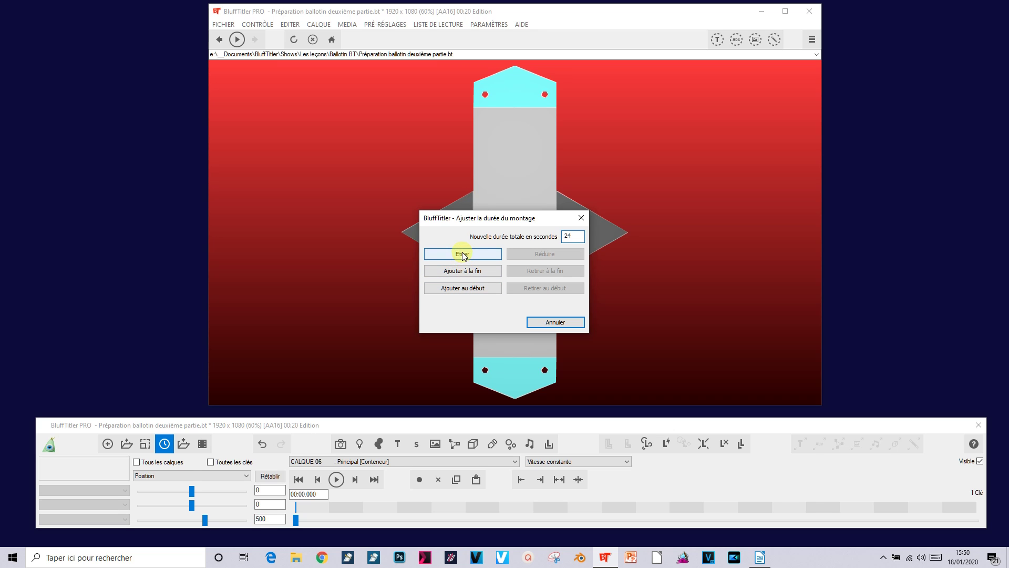
pyautogui.click(455, 287)
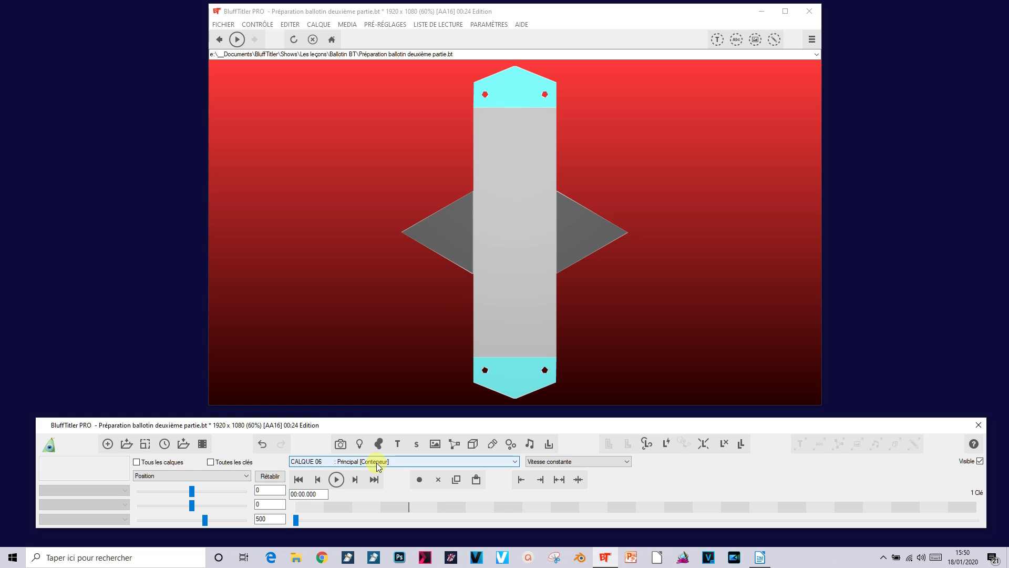
# - Set the Principal container's first two rotation values to 30 and 60 at time 0
pyautogui.click(204, 476)
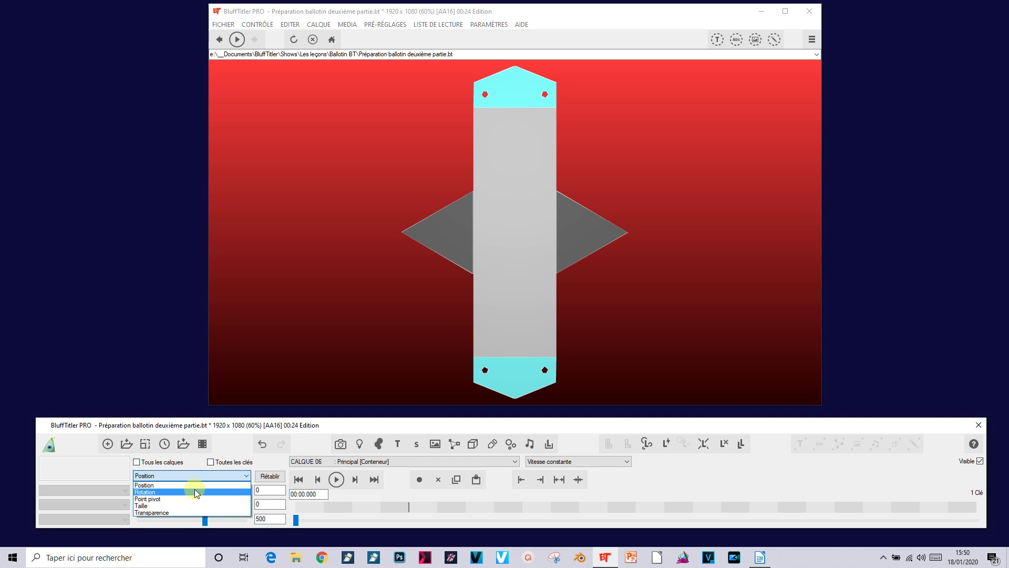
pyautogui.click(195, 492)
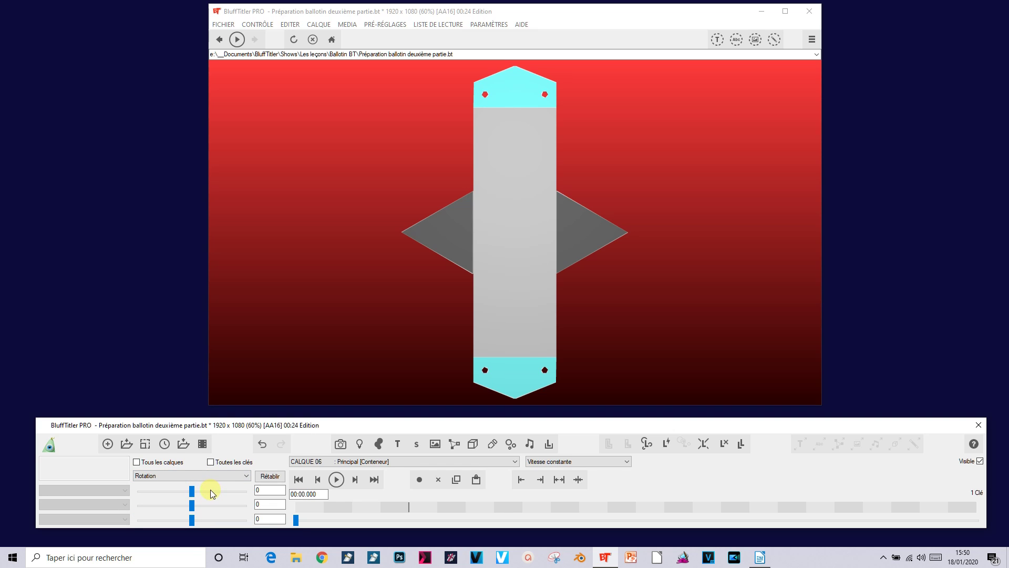
pyautogui.moveTo(263, 489); pyautogui.dragTo(238, 498)
pyautogui.write('30')
pyautogui.write('6')
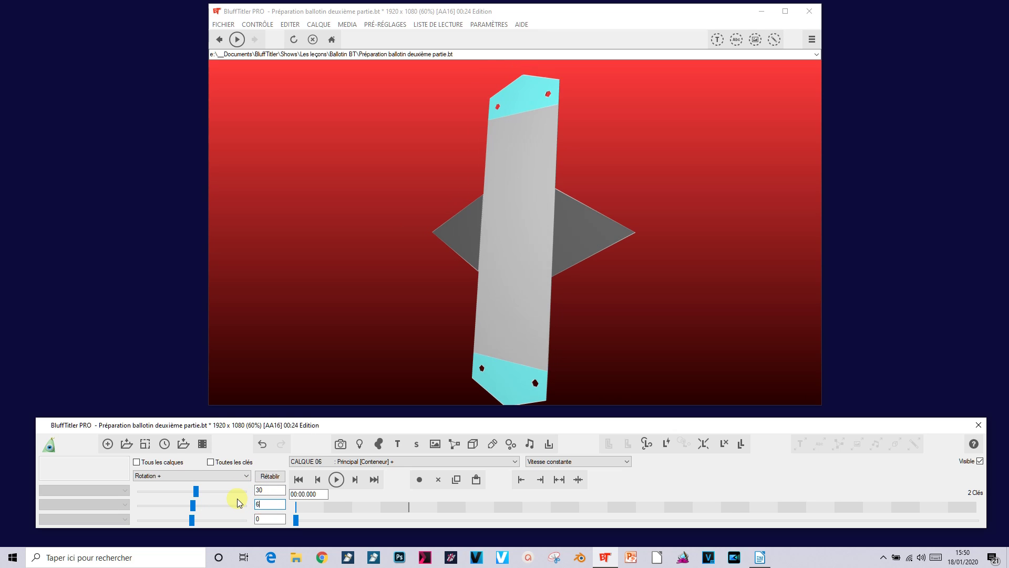
pyautogui.write('0')
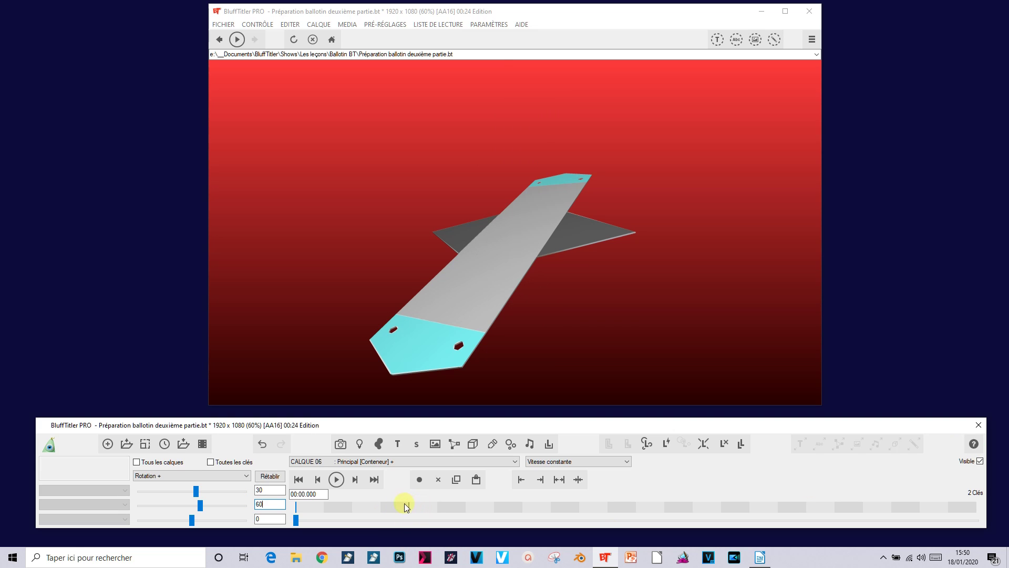
# - Delete the Principal container's rotation key at 4 seconds and add a rotation key at 14 seconds
pyautogui.click(355, 479)
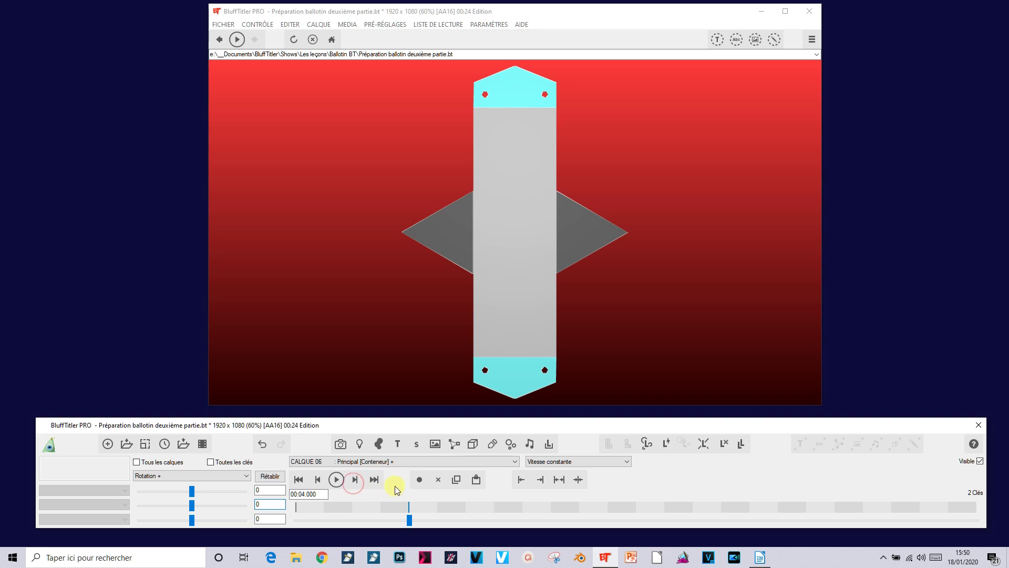
pyautogui.click(438, 479)
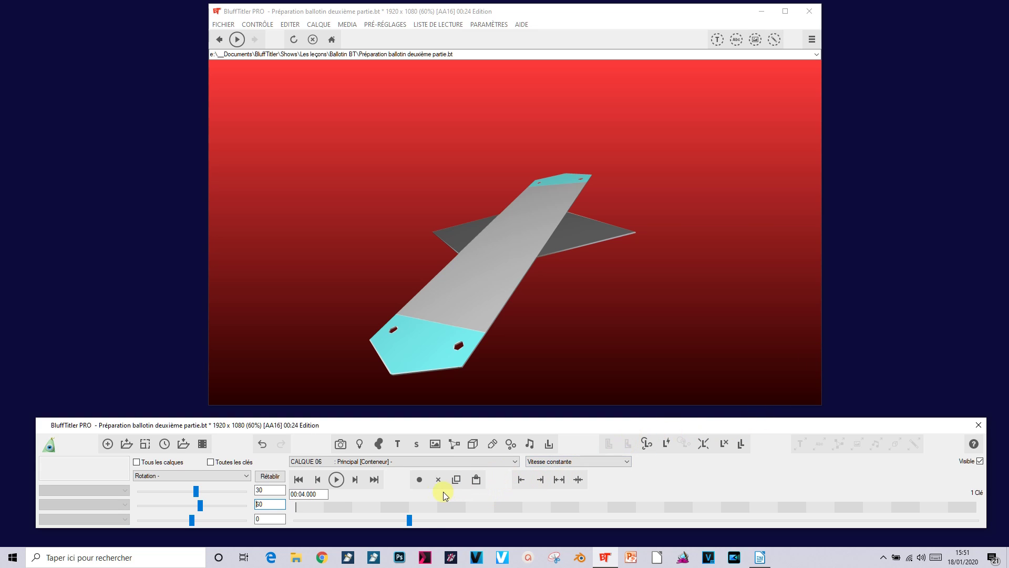
pyautogui.moveTo(410, 522); pyautogui.dragTo(712, 487)
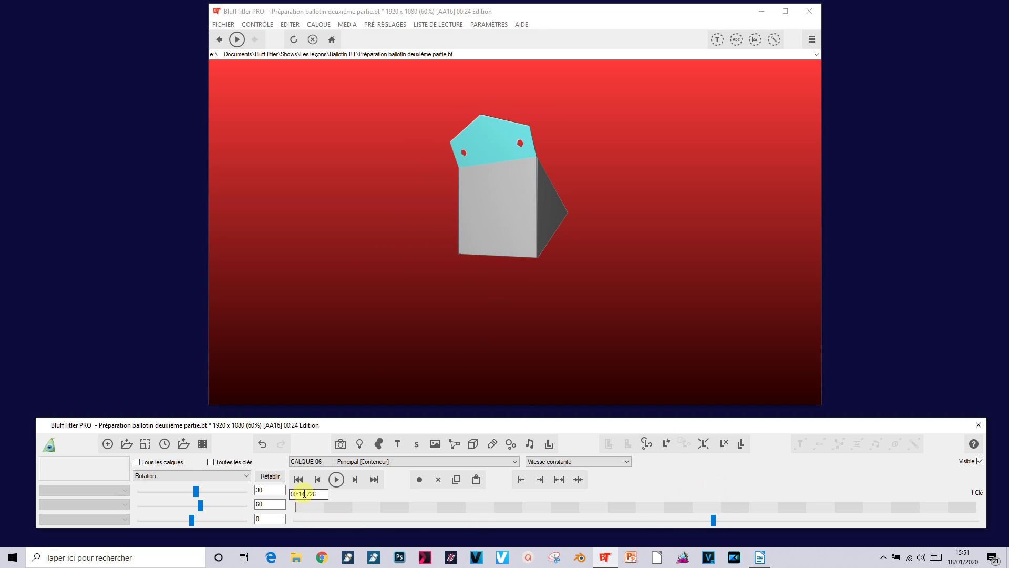
pyautogui.doubleClick(310, 494)
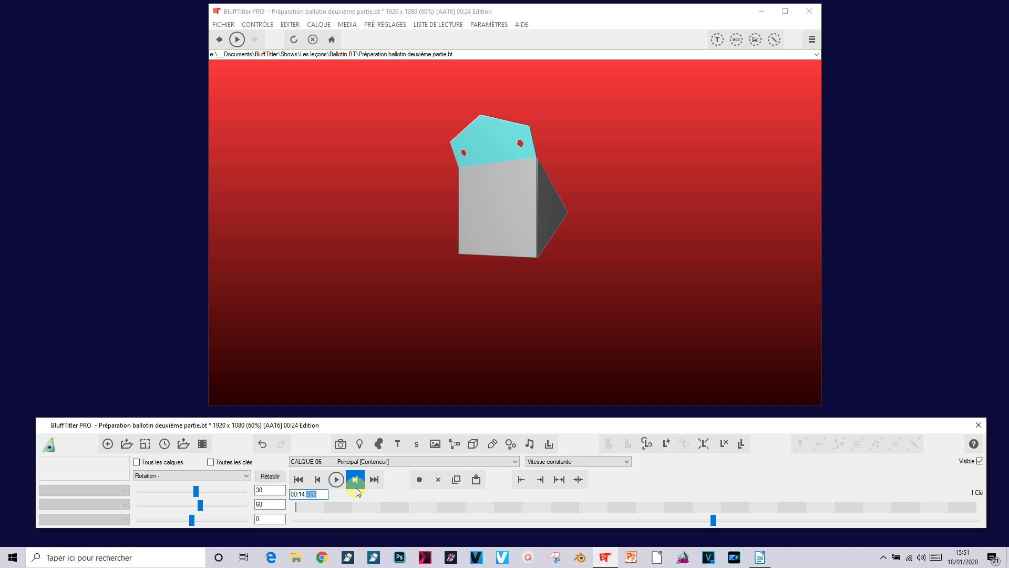
pyautogui.press('BackSpace')
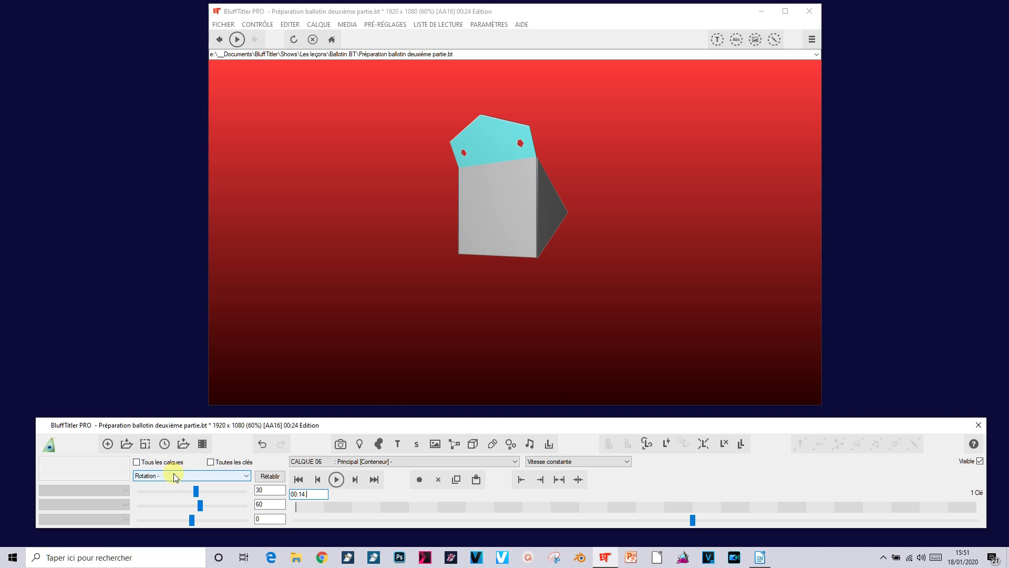
pyautogui.click(424, 479)
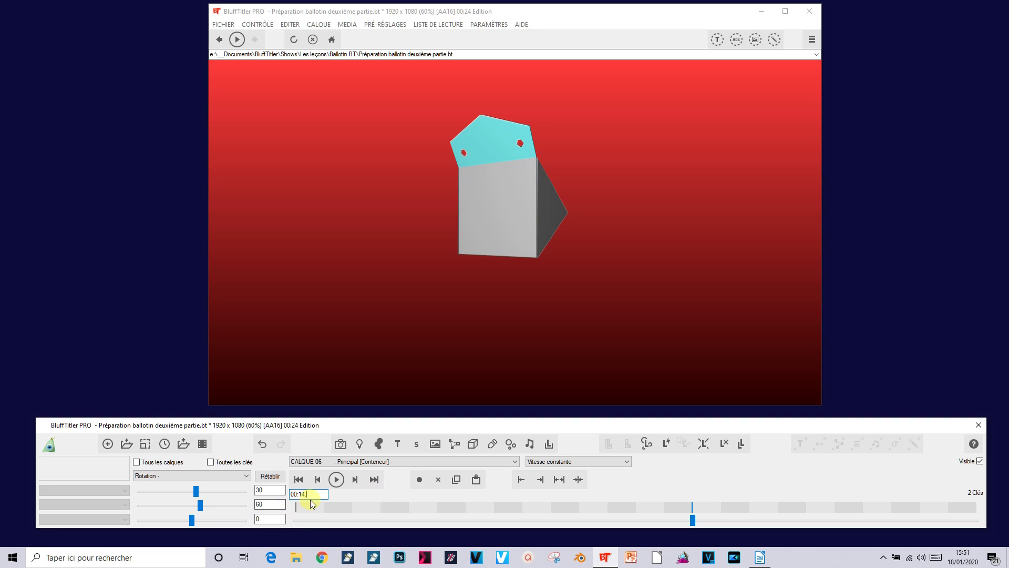
# - At 18 seconds, set the Principal container's first two rotation values to 340 and -280
pyautogui.moveTo(306, 494); pyautogui.dragTo(298, 495)
pyautogui.write('18..')
pyautogui.press('BackSpace')
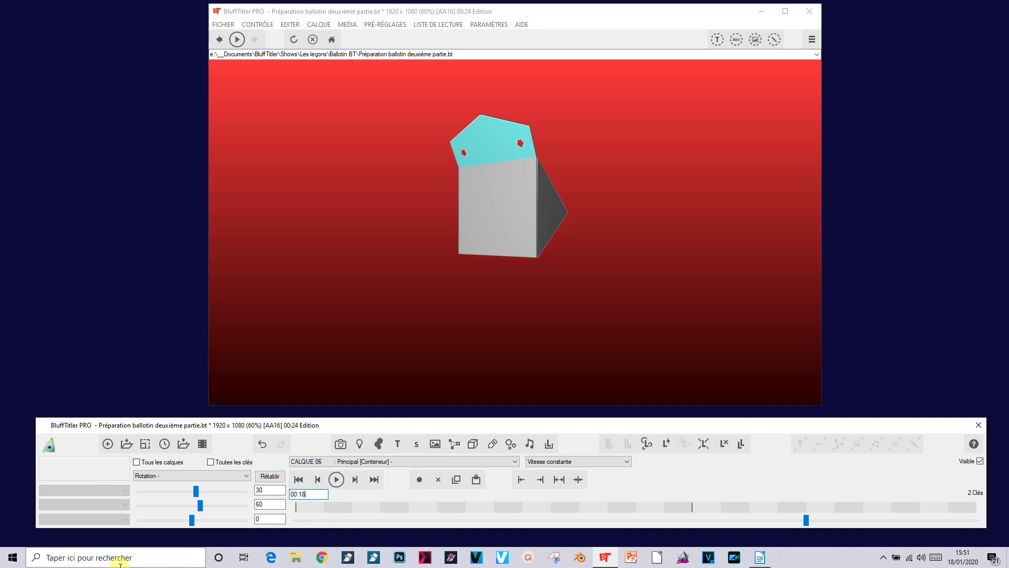
pyautogui.doubleClick(266, 489)
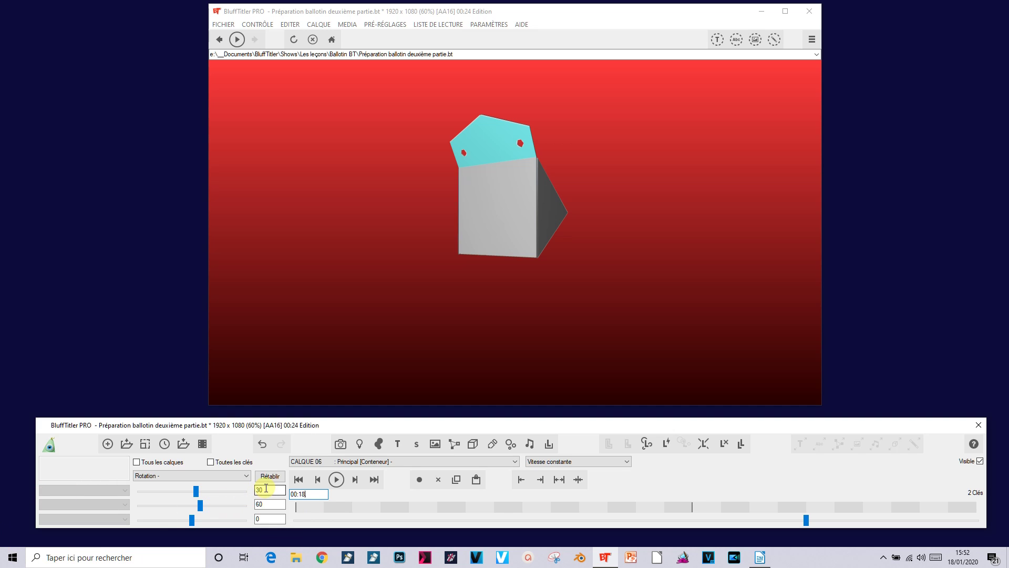
pyautogui.write('34')
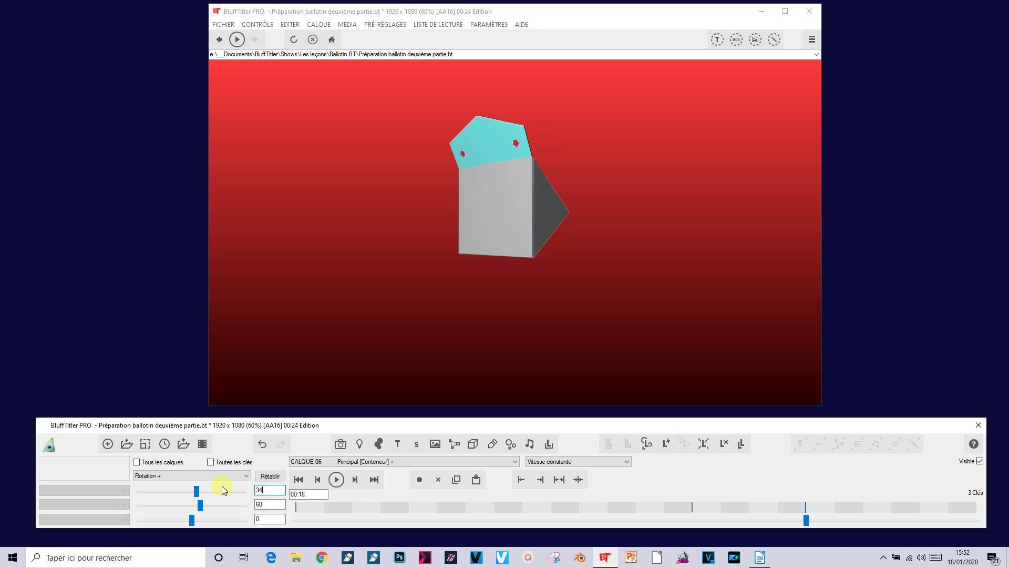
pyautogui.write('0')
pyautogui.click(268, 504)
pyautogui.press('BackSpace')
pyautogui.press('BackSpace')
pyautogui.write('-')
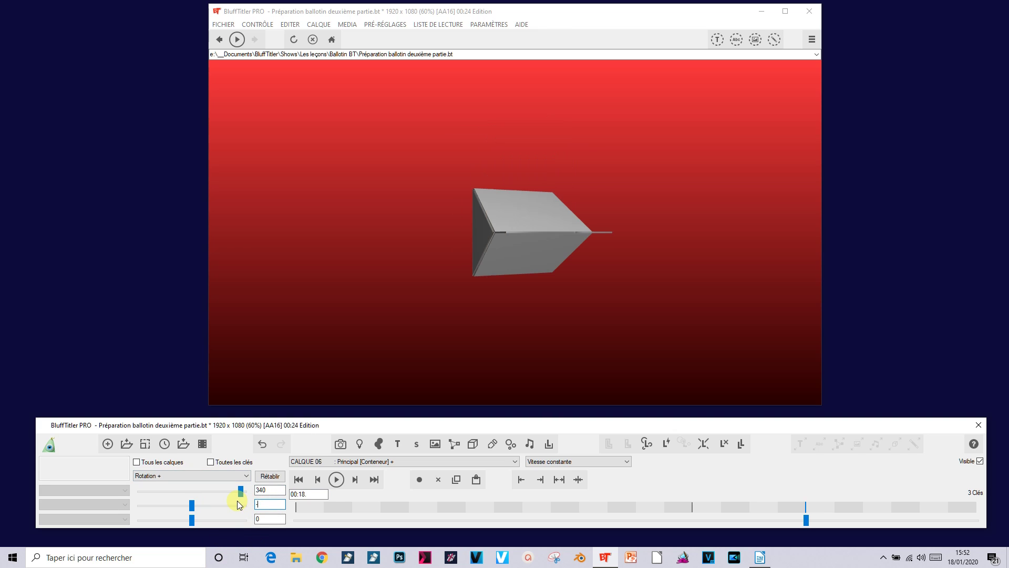
pyautogui.write('280')
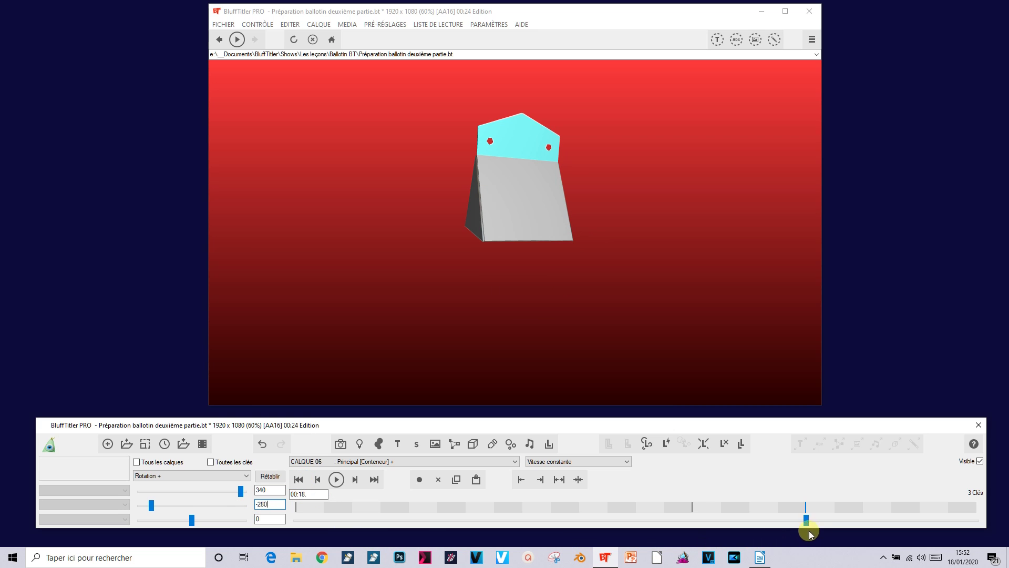
# - Play the whole animation from the start to check the container's rotation while the box folds
pyautogui.moveTo(808, 522)
pyautogui.mouseDown()
pyautogui.moveTo(692, 522)
pyautogui.moveTo(816, 498)
pyautogui.mouseUp()
pyautogui.moveTo(820, 497); pyautogui.dragTo(820, 497)
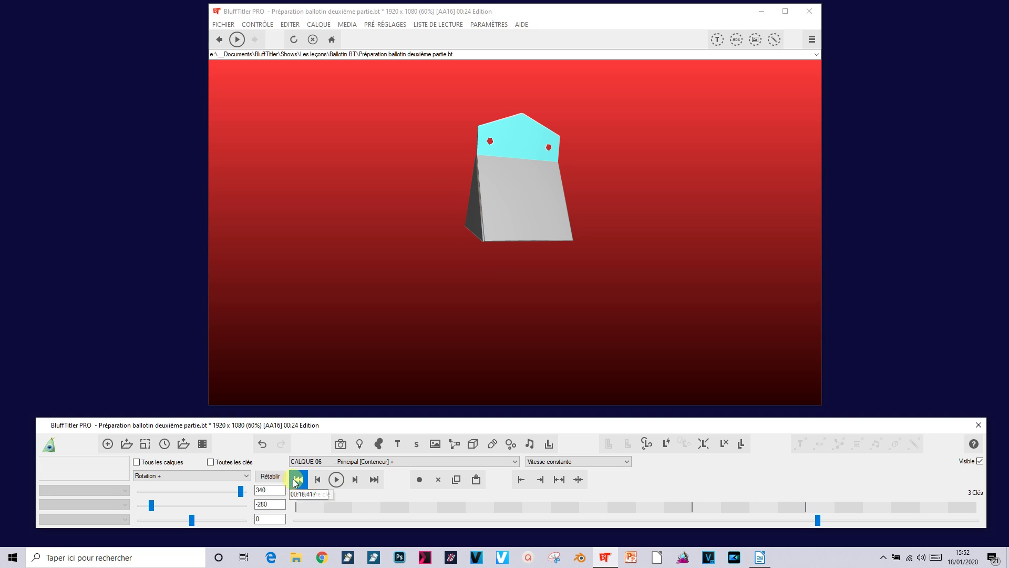
pyautogui.click(297, 479)
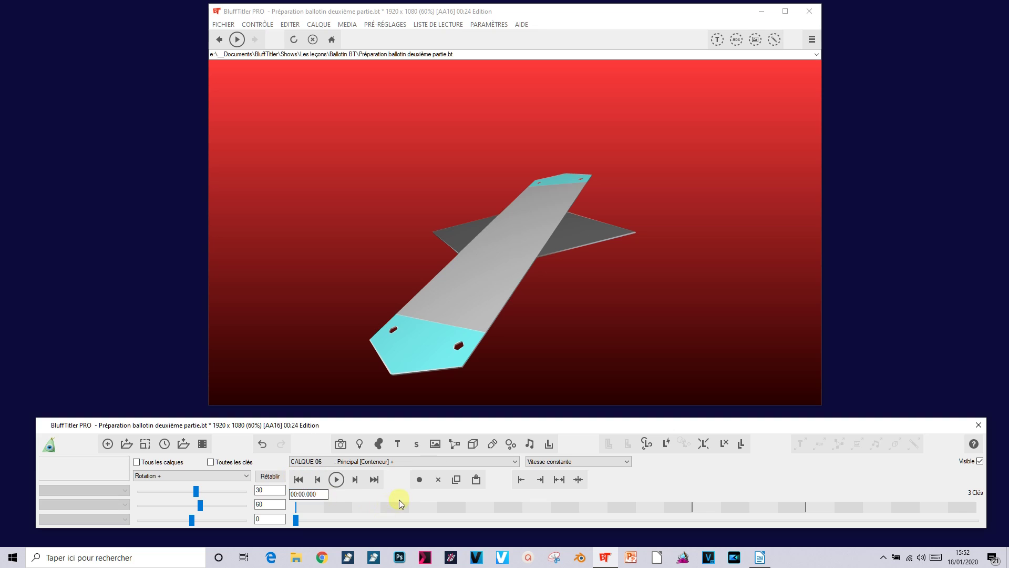
pyautogui.click(337, 480)
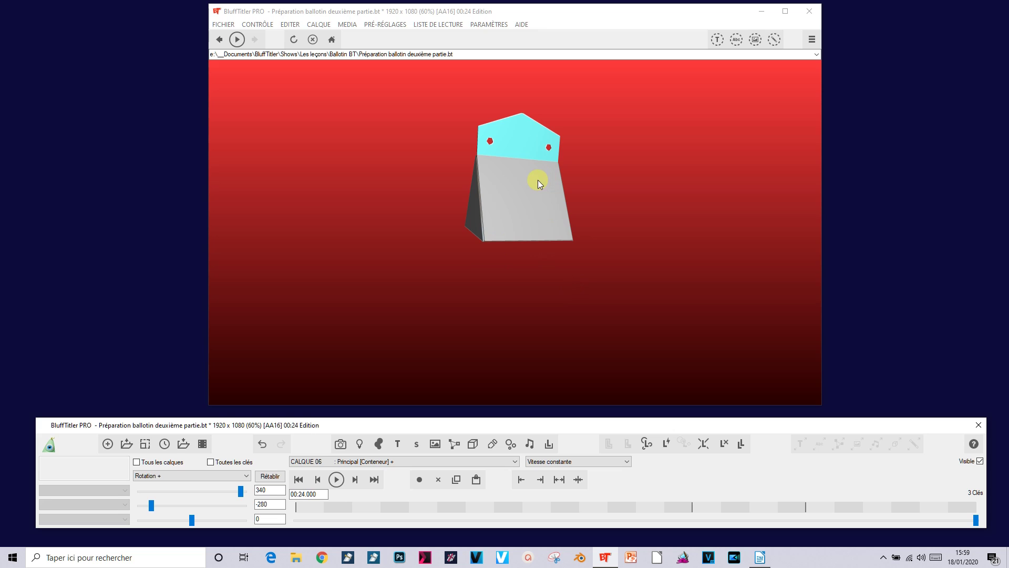
# - At time 0, replace Texture 1 on all layers with Bricks.jpg, working from the Base P1.png traced image layer
pyautogui.click(387, 462)
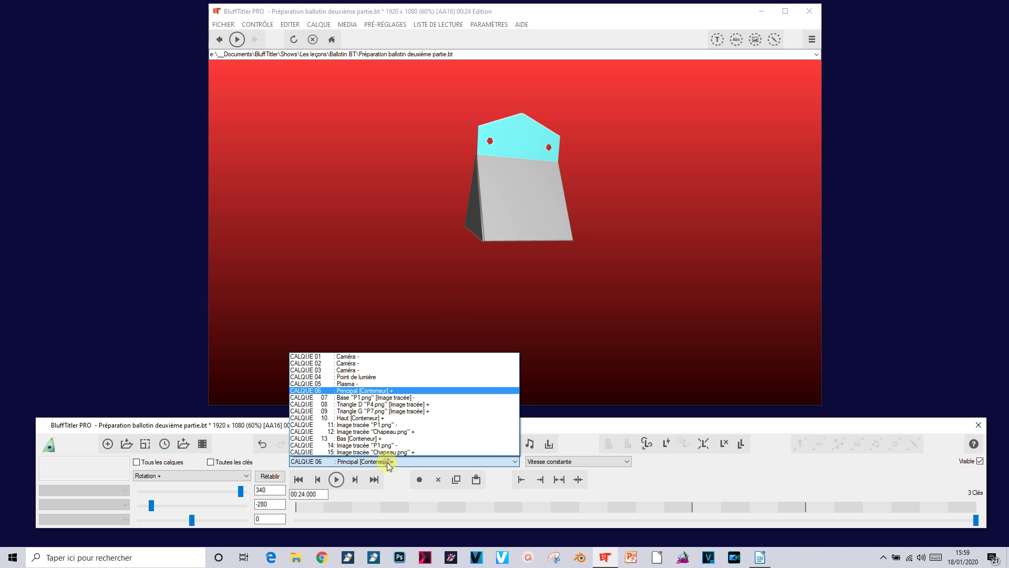
pyautogui.click(390, 397)
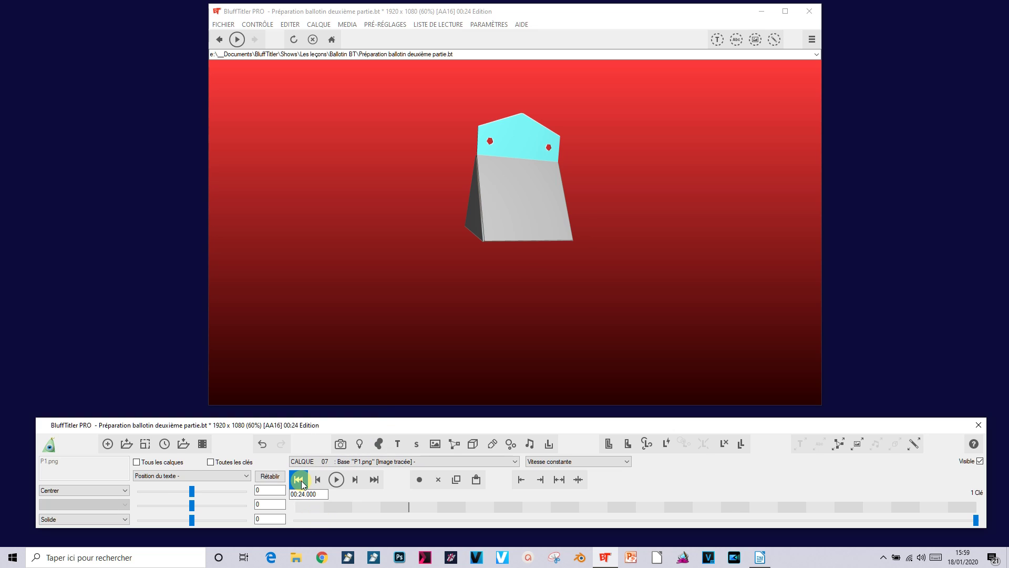
pyautogui.click(299, 480)
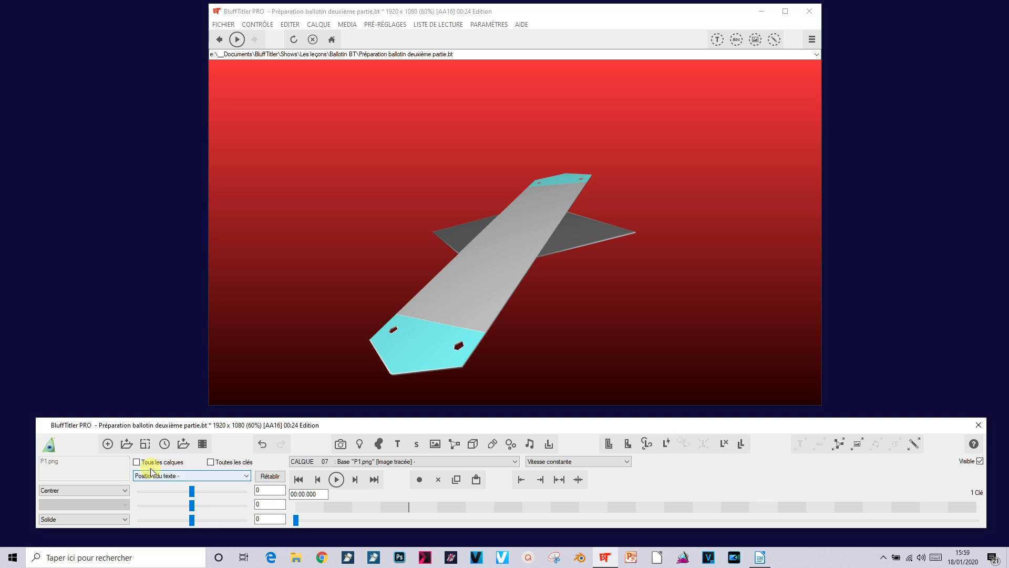
pyautogui.click(136, 462)
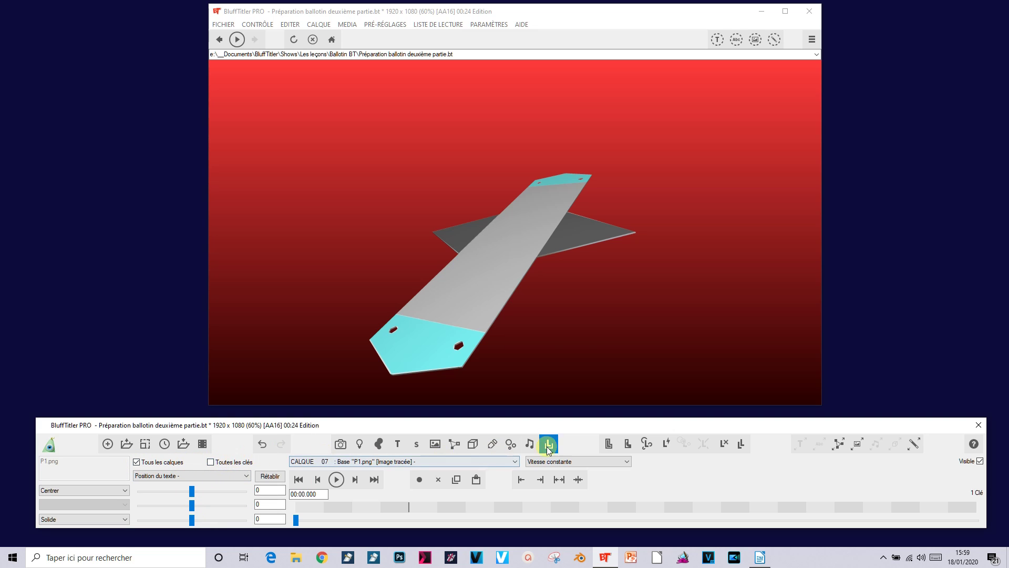
pyautogui.click(858, 445)
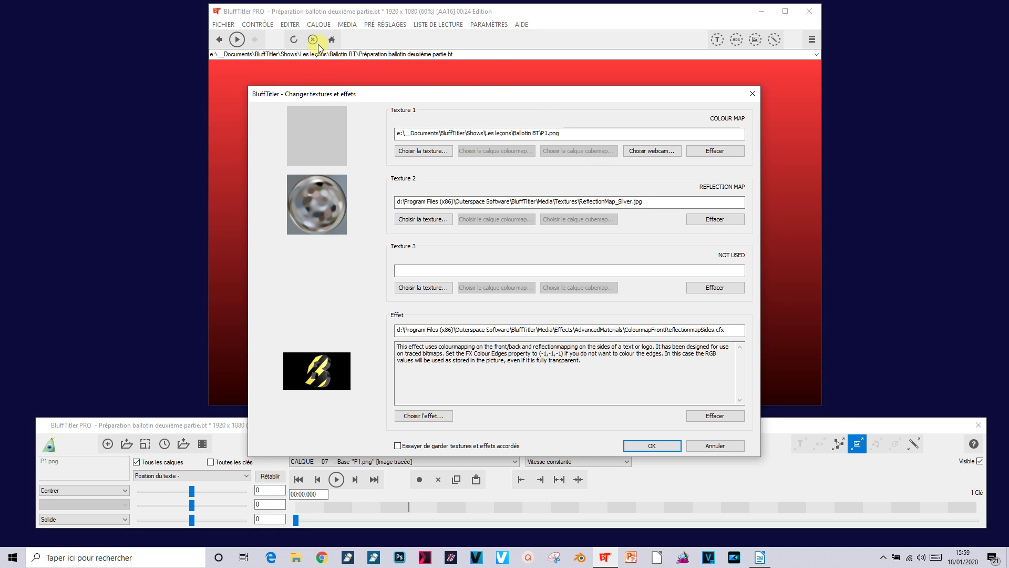
pyautogui.click(415, 153)
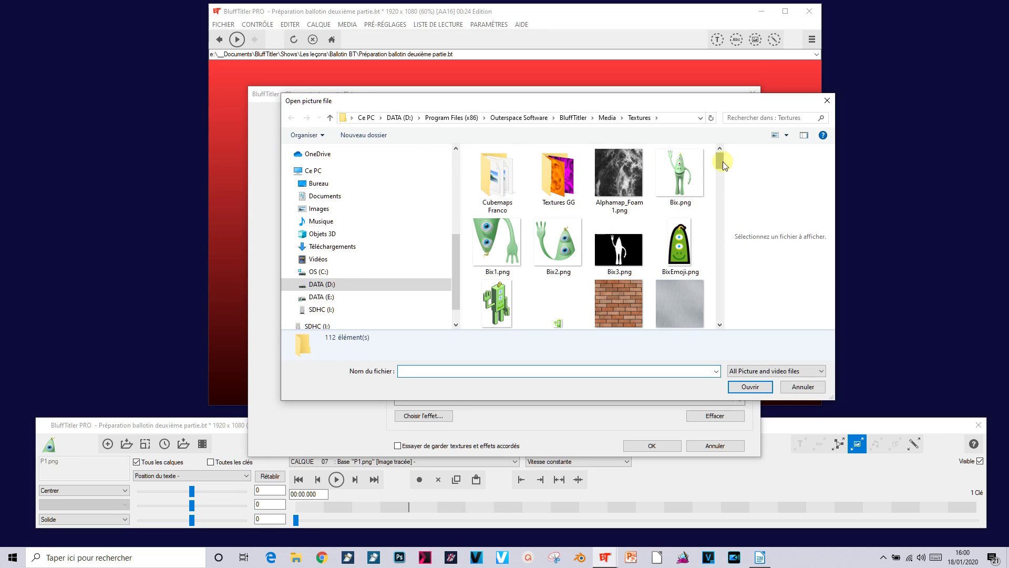
pyautogui.moveTo(723, 162); pyautogui.dragTo(722, 167)
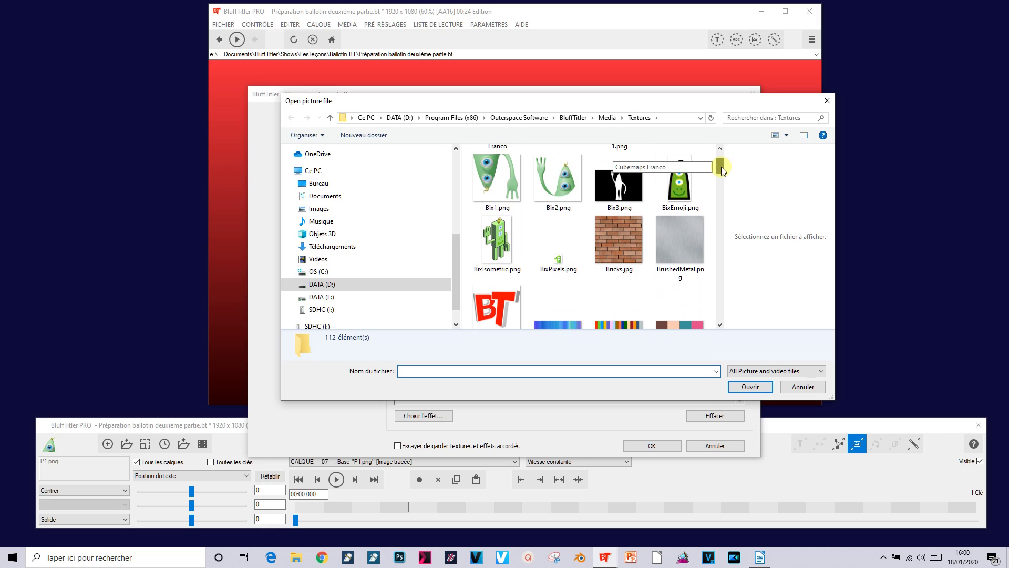
pyautogui.click(620, 229)
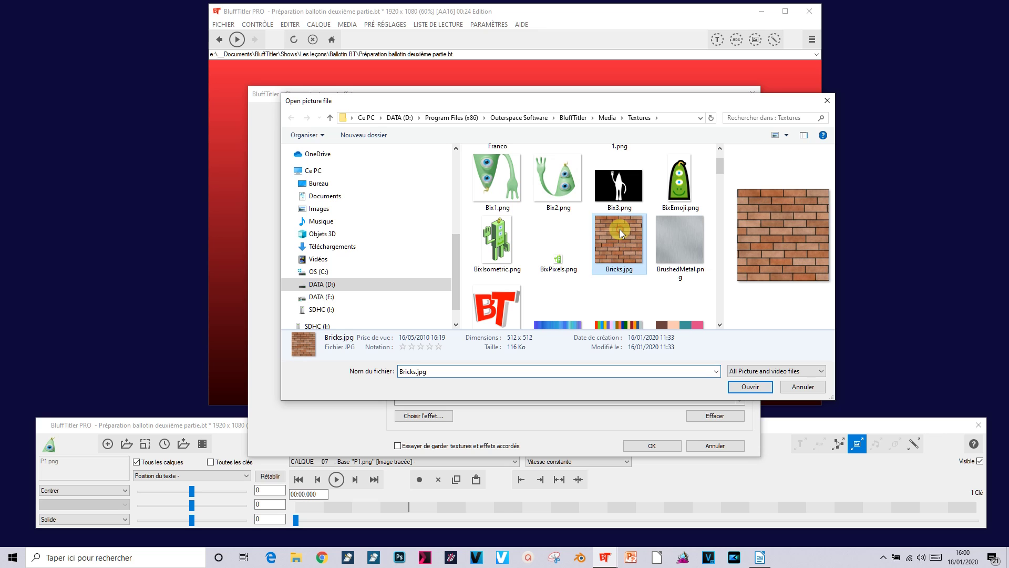
pyautogui.click(759, 386)
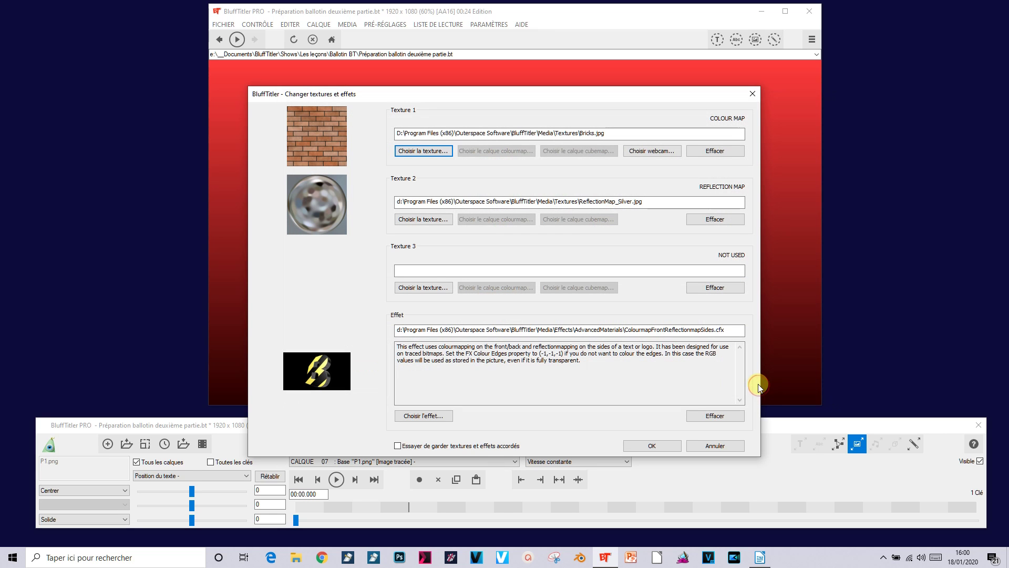
pyautogui.click(651, 445)
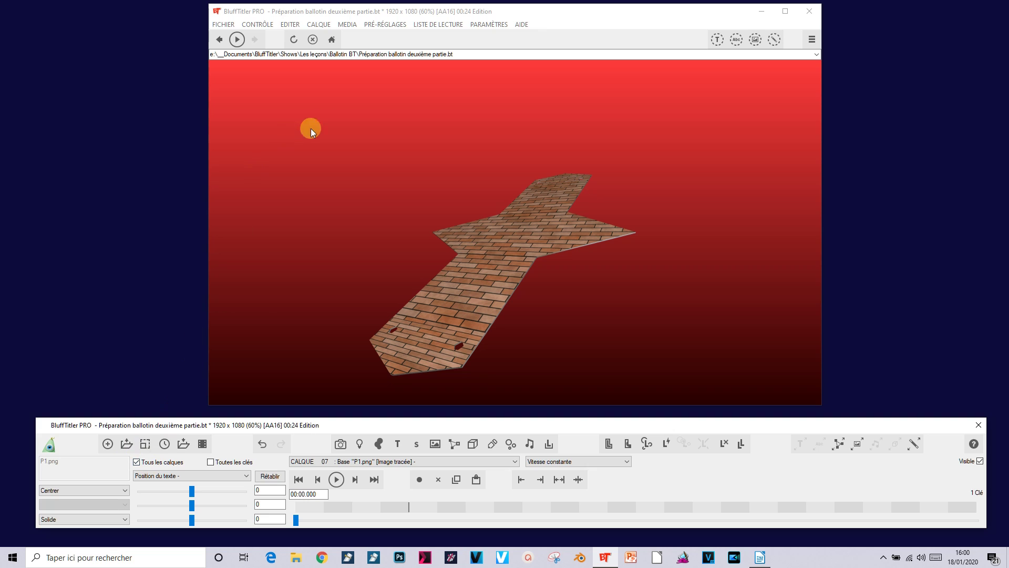
# - Reverse the animation of all layers and play it through to check how the box unfolds
pyautogui.click(319, 24)
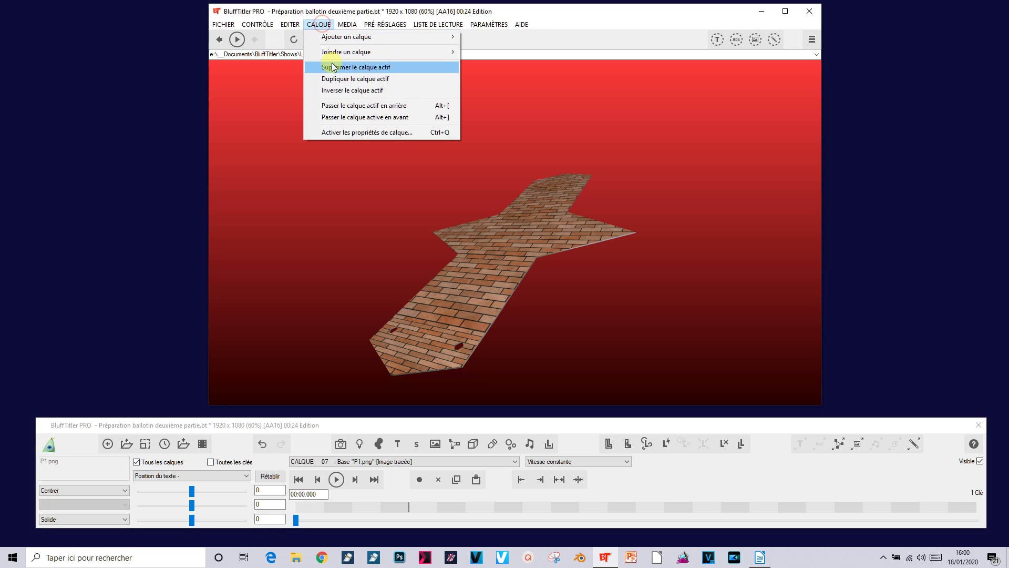
pyautogui.click(346, 92)
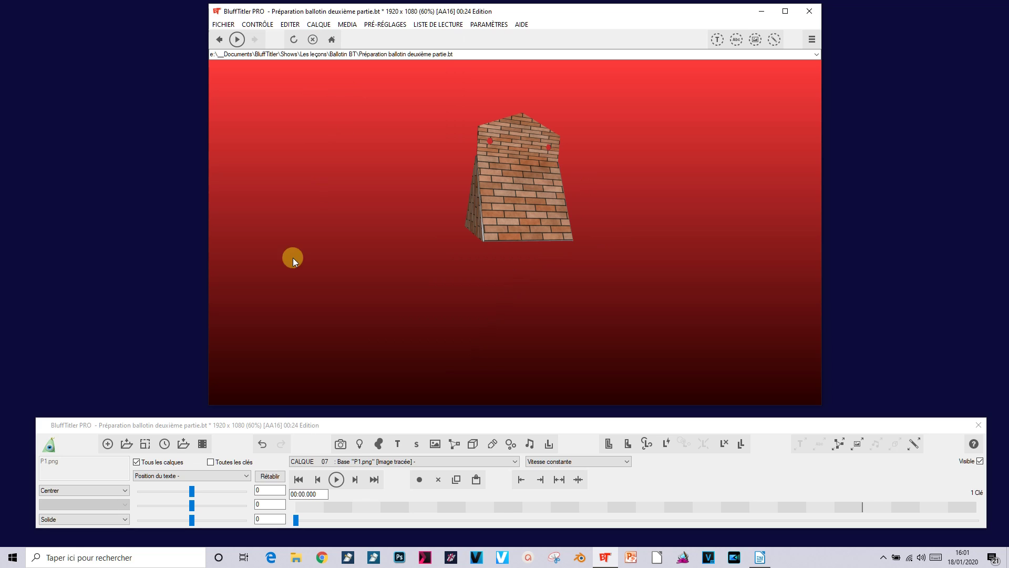
pyautogui.click(337, 479)
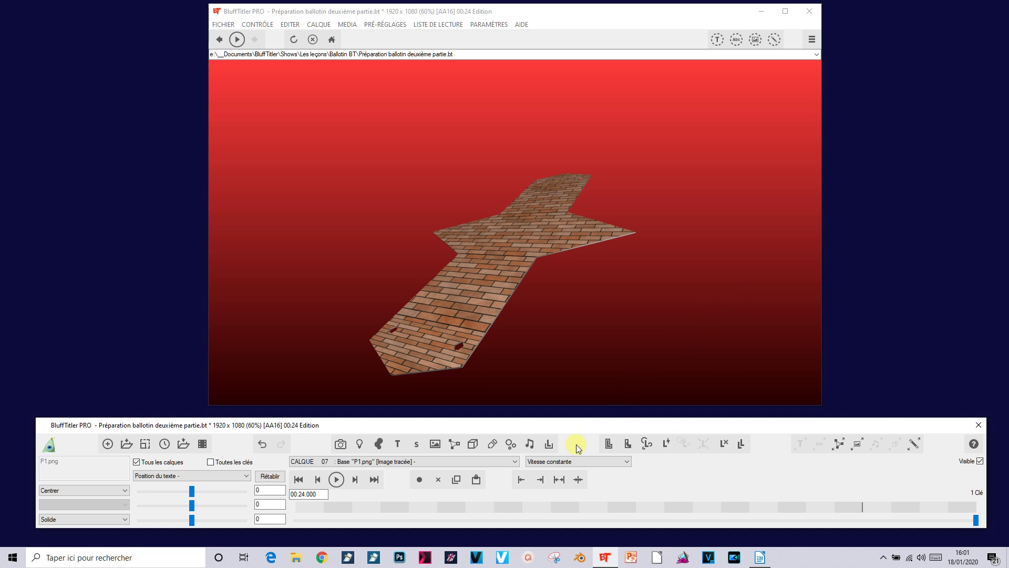
# - At 18 seconds, add a text layer attached to the Principal container
pyautogui.click(403, 465)
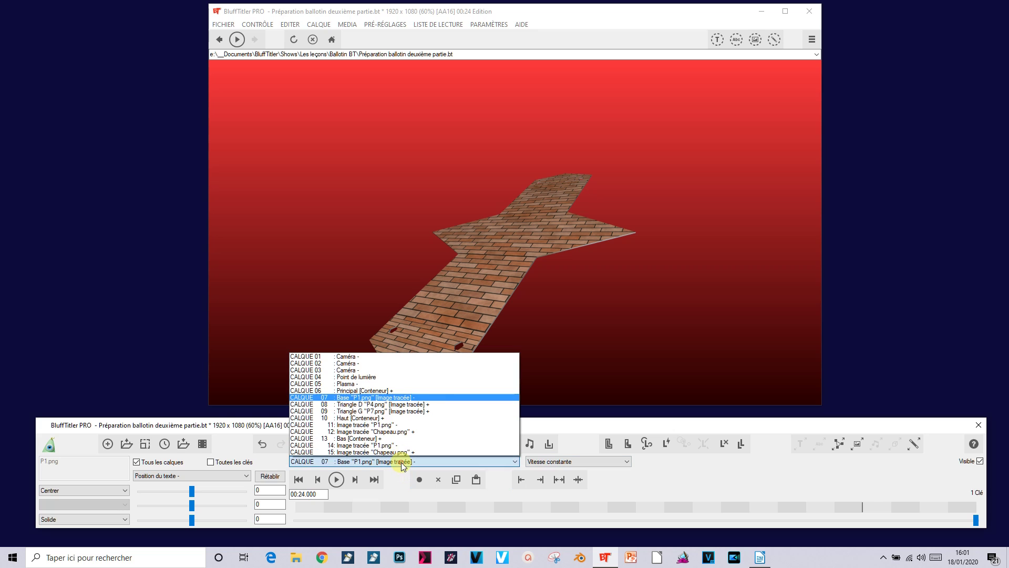
pyautogui.click(365, 390)
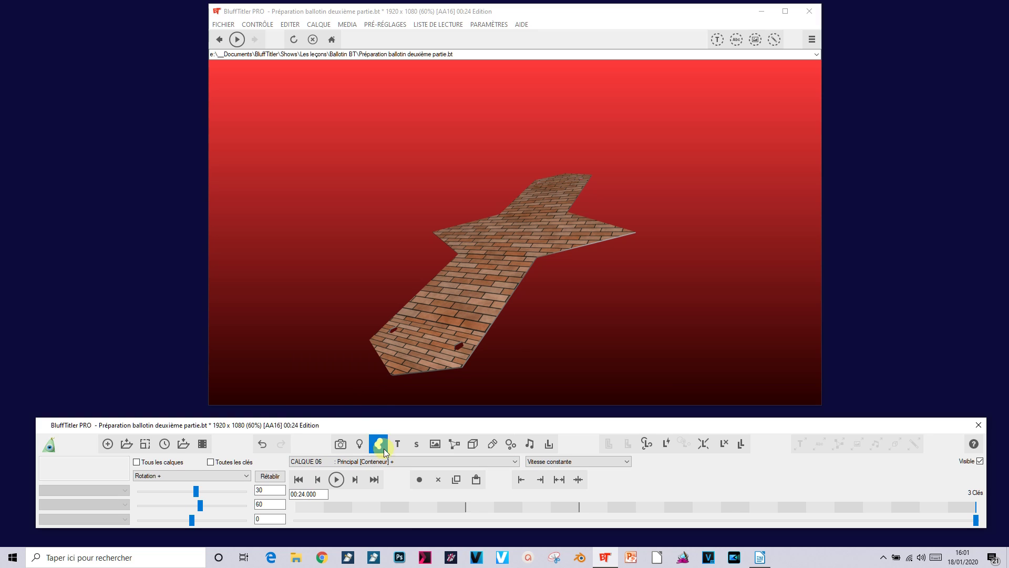
pyautogui.click(304, 494)
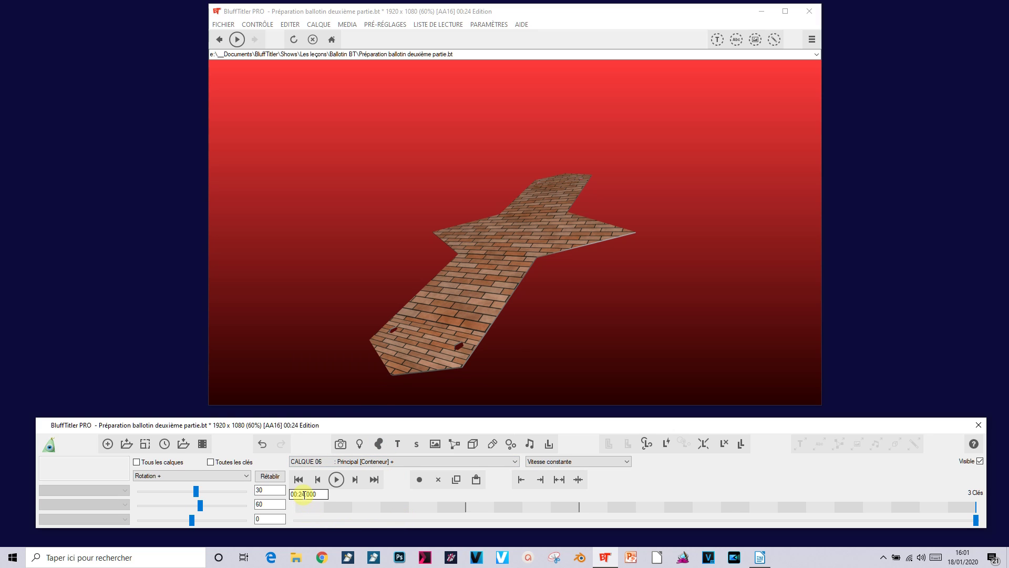
pyautogui.click(305, 495)
pyautogui.press('BackSpace')
pyautogui.press('BackSpace')
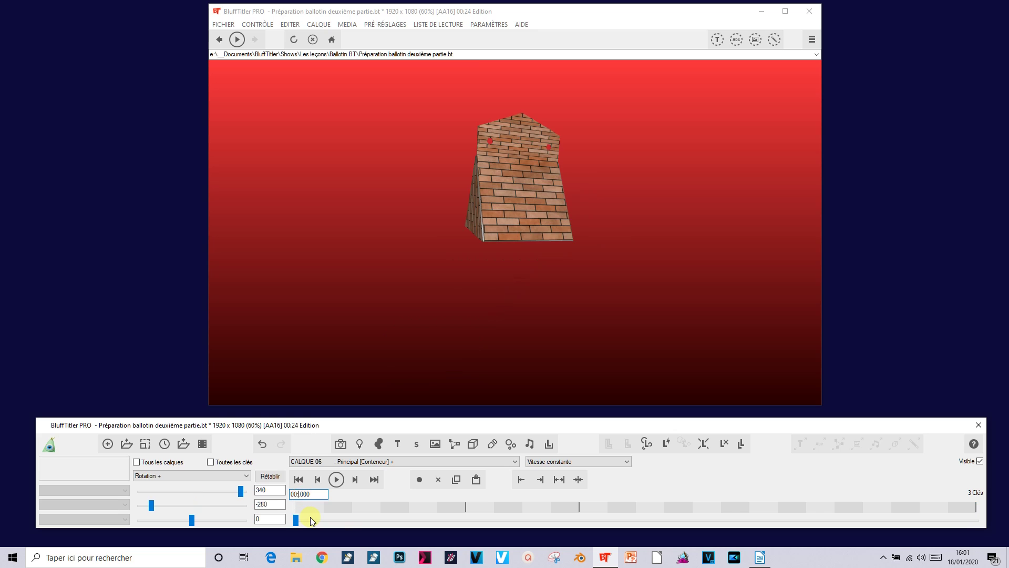
pyautogui.write('18')
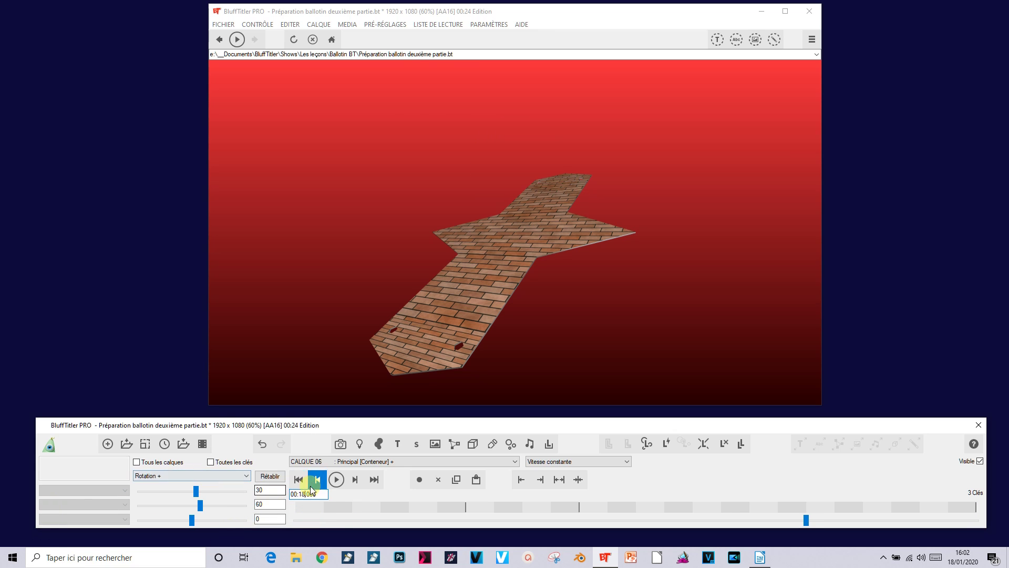
pyautogui.click(400, 446)
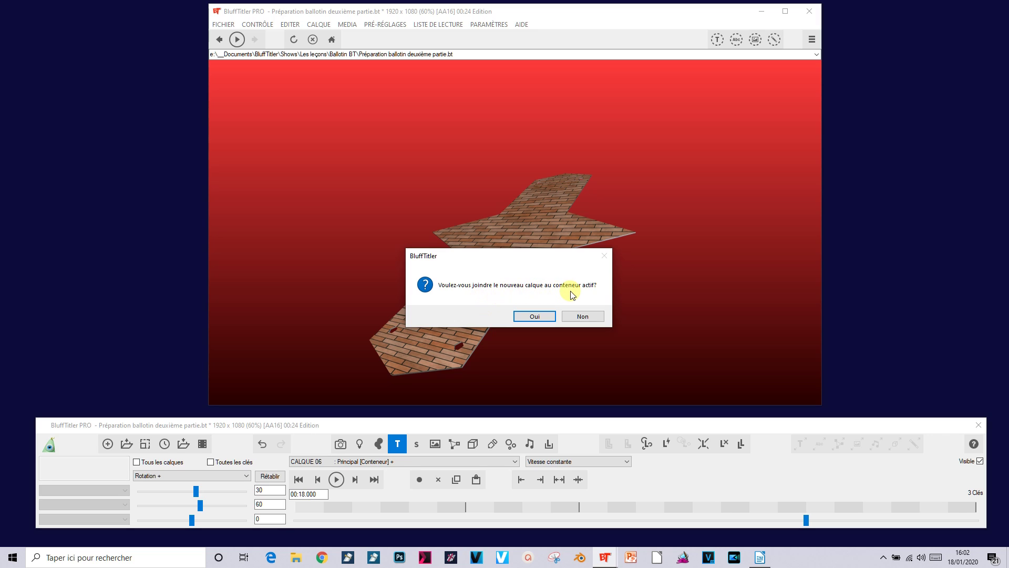
pyautogui.click(550, 317)
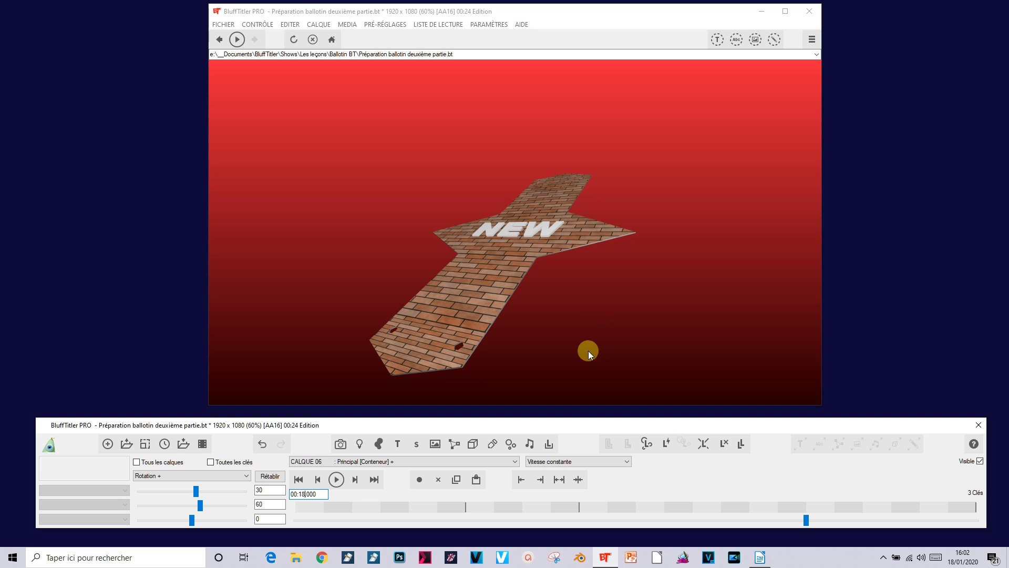
# - Replace the new text layer's wording with "AAVL présente" and "le ballotin" on two lines
pyautogui.click(376, 462)
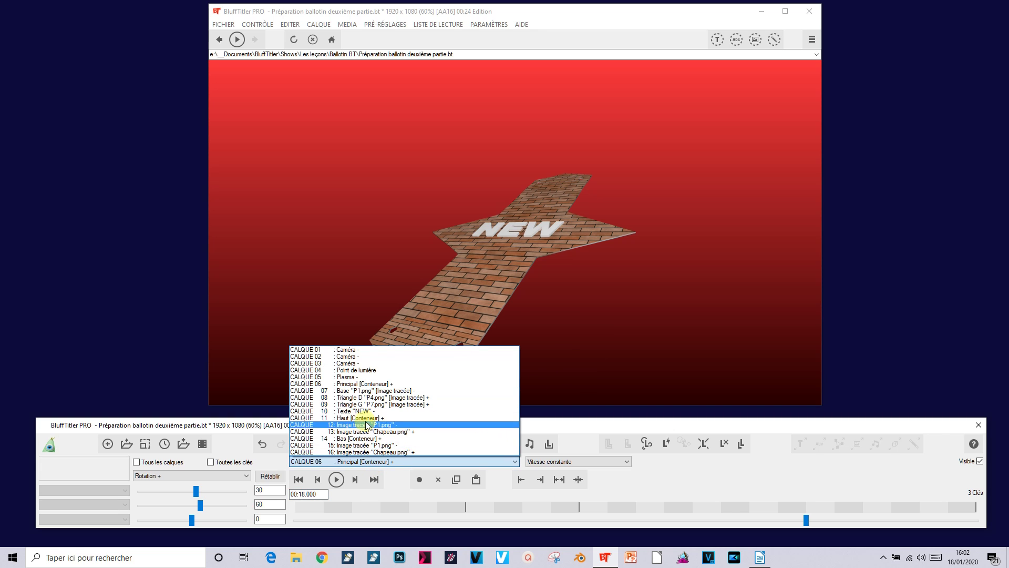
pyautogui.click(378, 411)
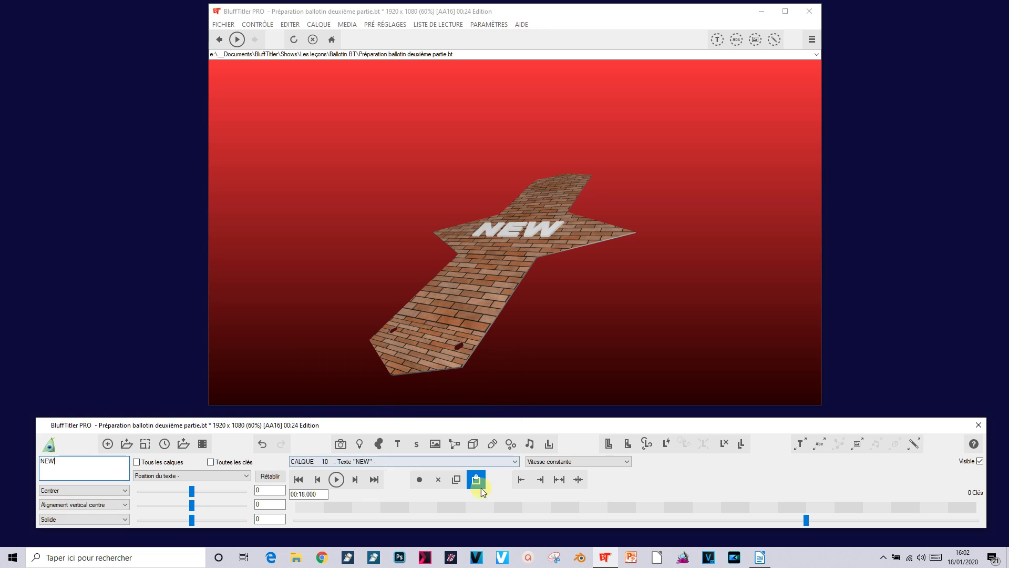
pyautogui.moveTo(76, 463); pyautogui.dragTo(12, 460)
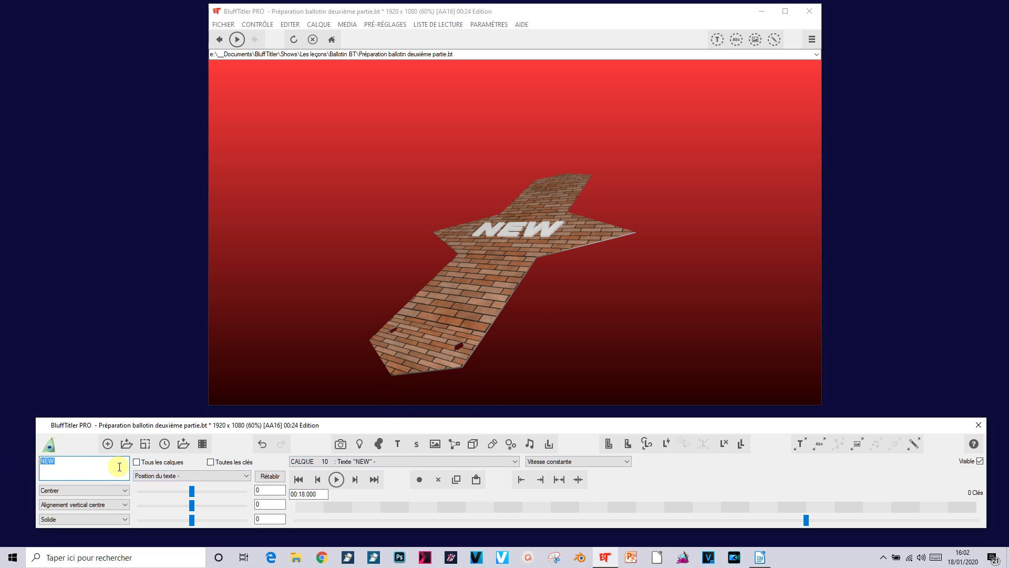
pyautogui.write('AAV')
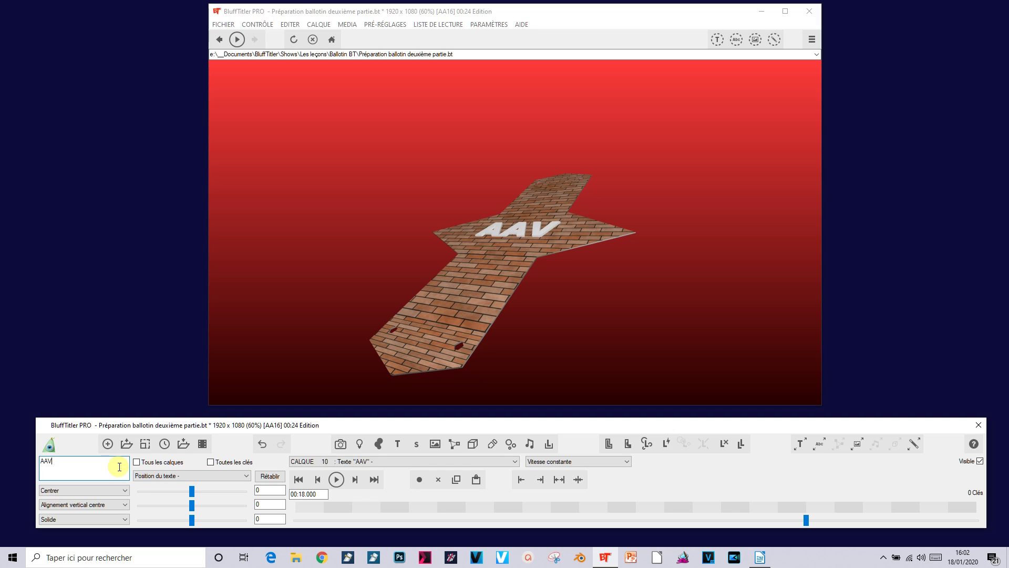
pyautogui.write('L prés')
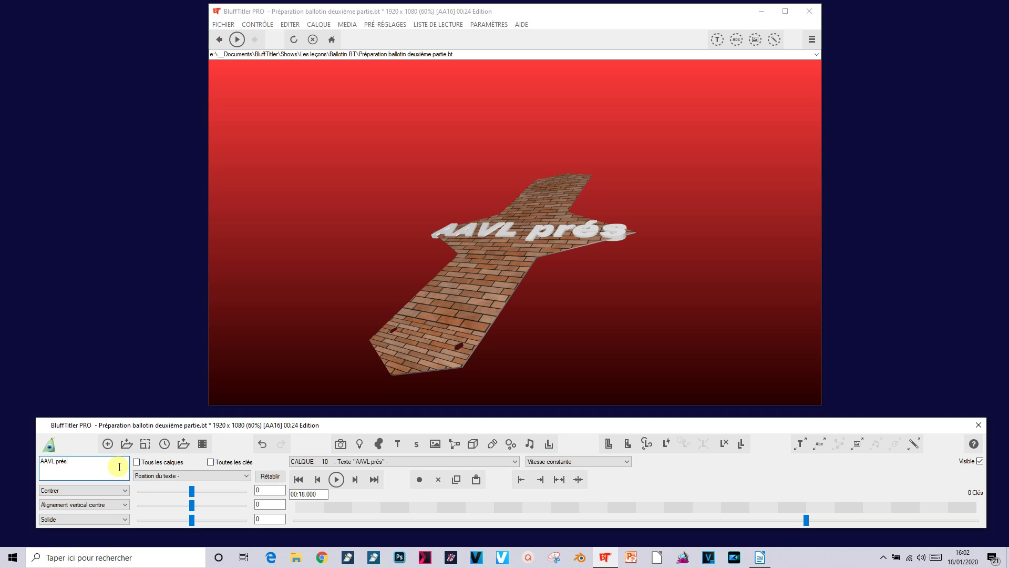
pyautogui.write('ente')
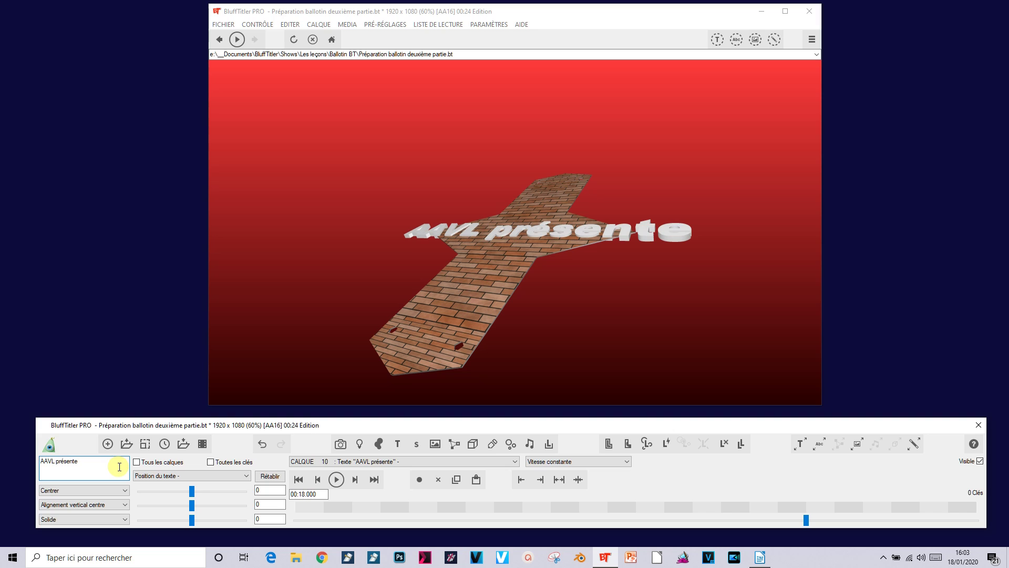
pyautogui.press('Return')
pyautogui.write('le ballotin')
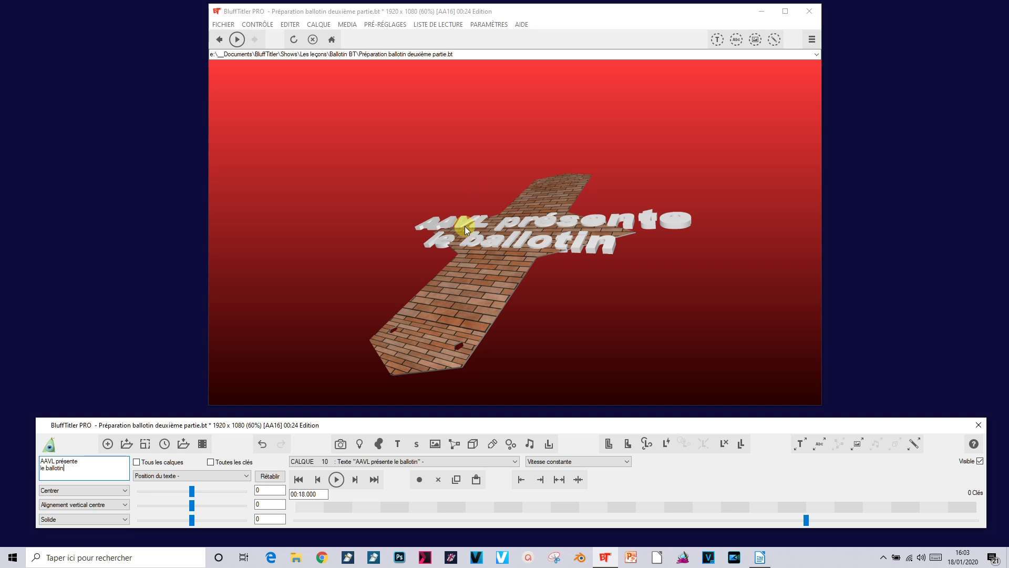
# - Set the text layer's font size to 0.2
pyautogui.click(201, 475)
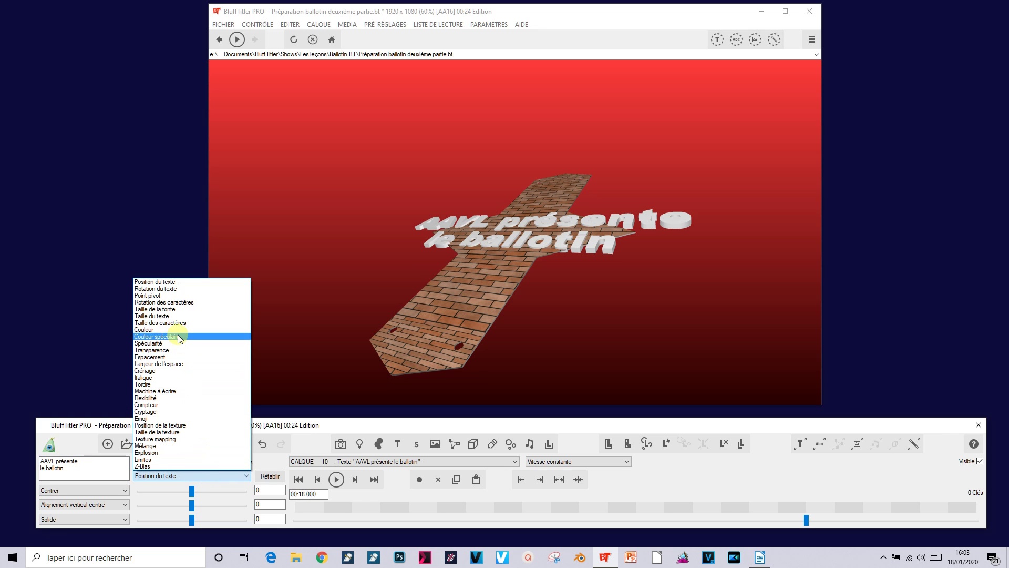
pyautogui.click(174, 310)
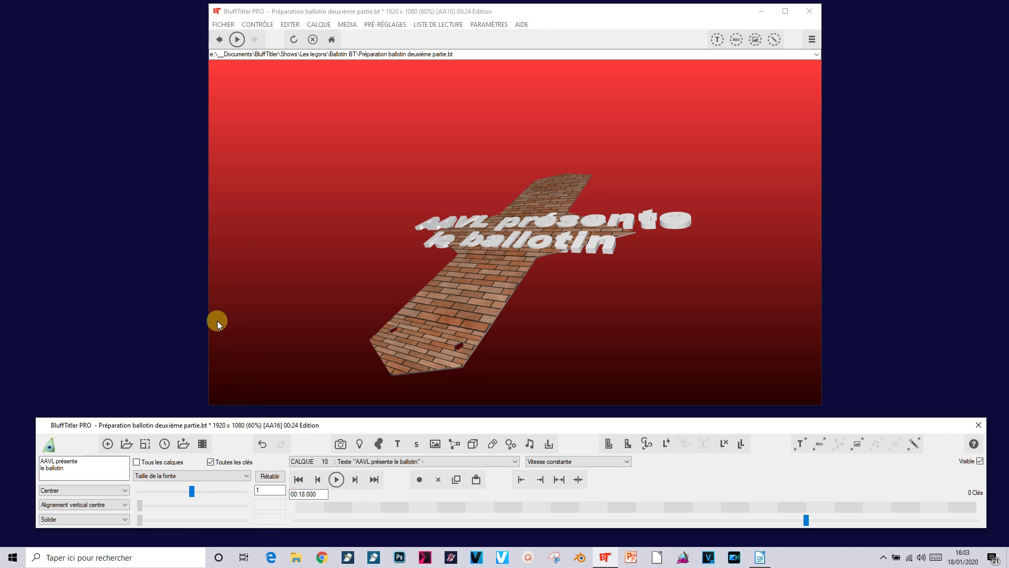
pyautogui.click(269, 490)
pyautogui.press('BackSpace')
pyautogui.write('0.2')
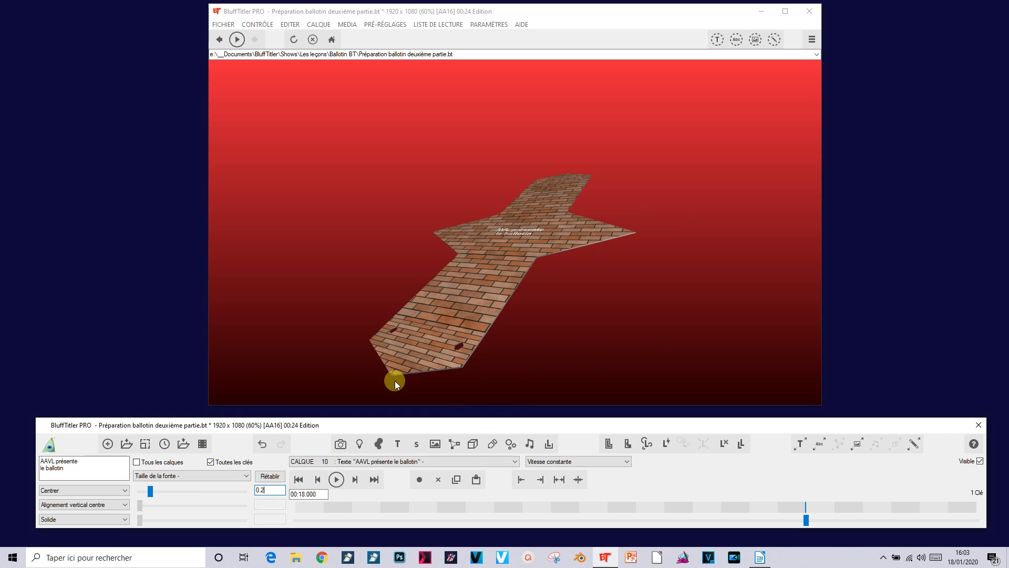
# - Set the text layer's second rotation value to -90, check an earlier moment of the animation, and return to the key at 18 seconds
pyautogui.click(157, 476)
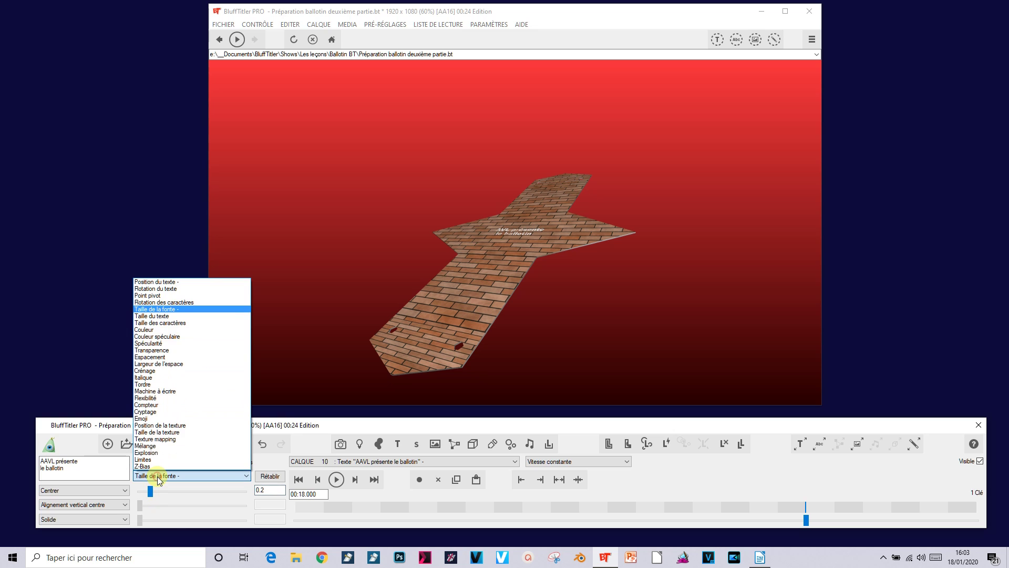
pyautogui.click(175, 289)
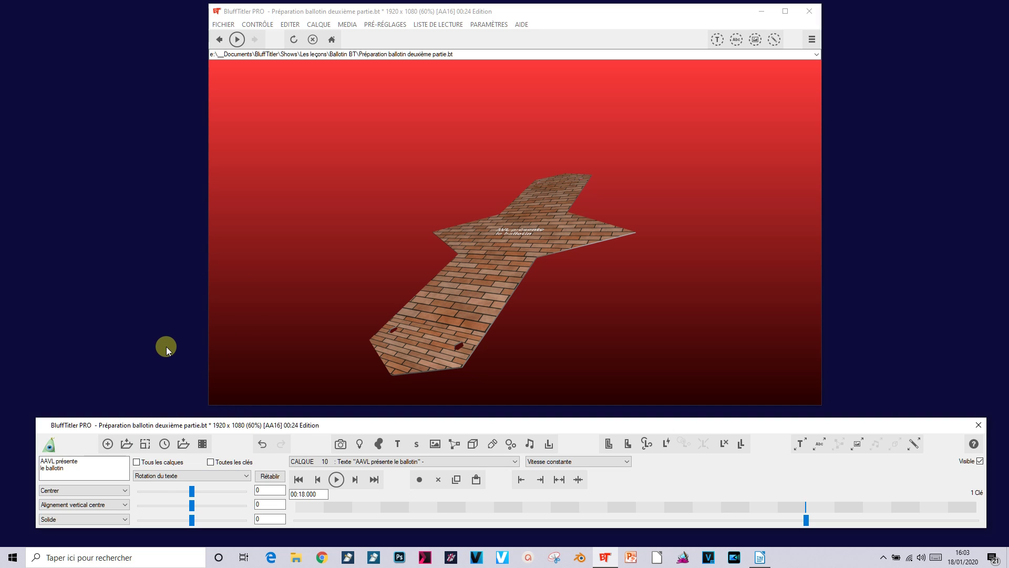
pyautogui.doubleClick(264, 503)
pyautogui.write('-90')
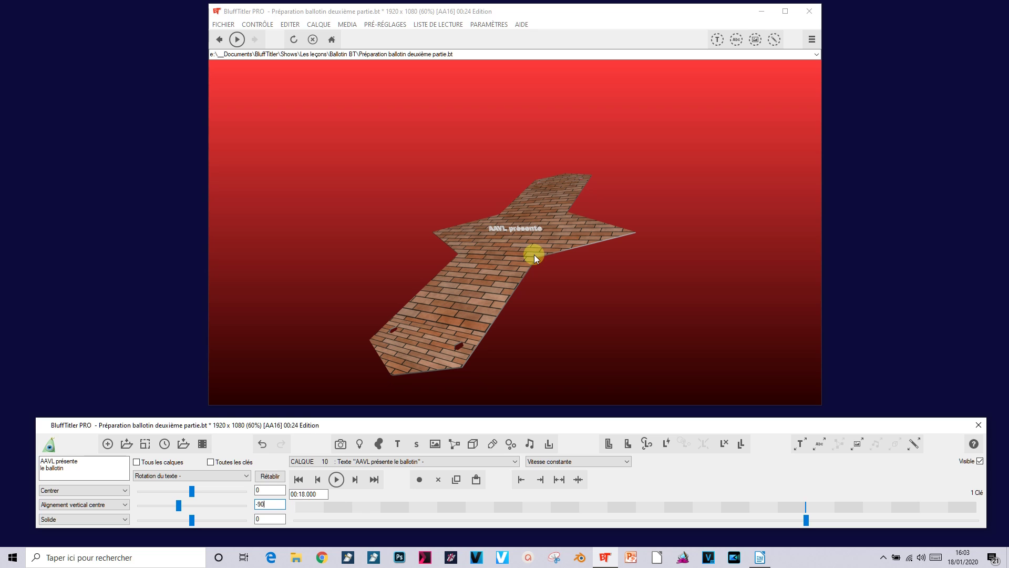
pyautogui.moveTo(806, 519); pyautogui.dragTo(581, 480)
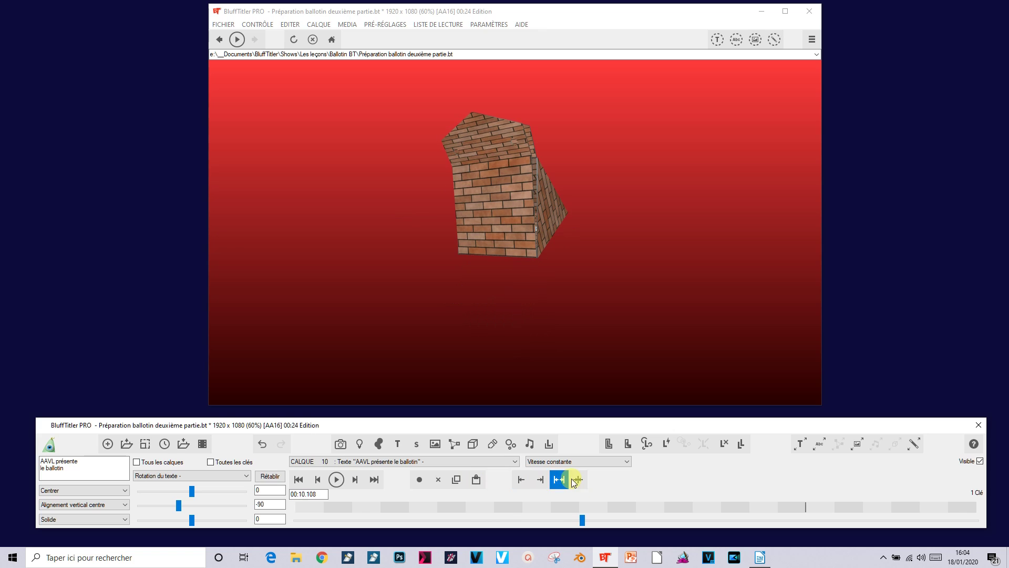
pyautogui.click(355, 479)
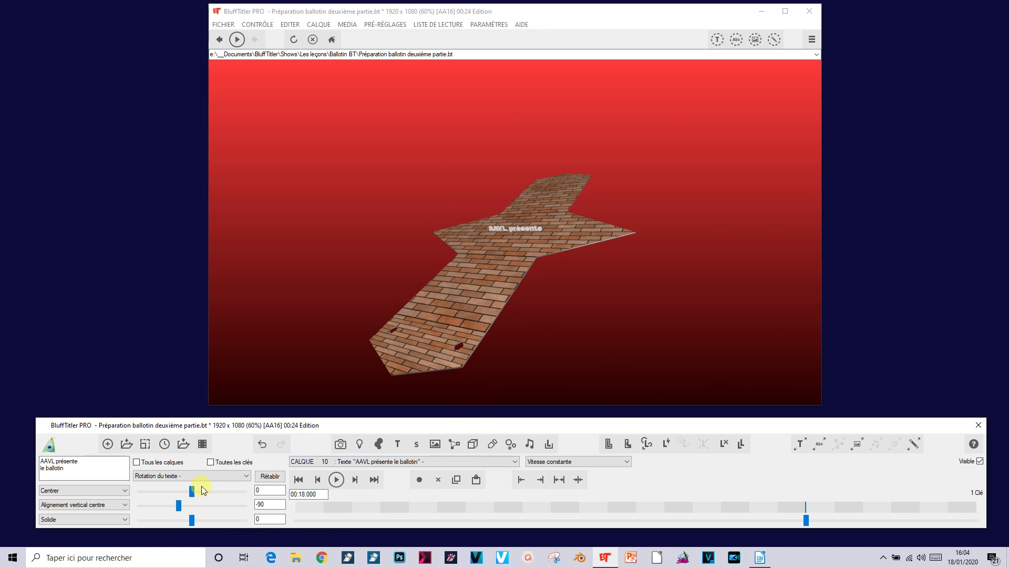
# - Set the text layer's third position value to about -40.4 at the 18-second key
pyautogui.click(194, 474)
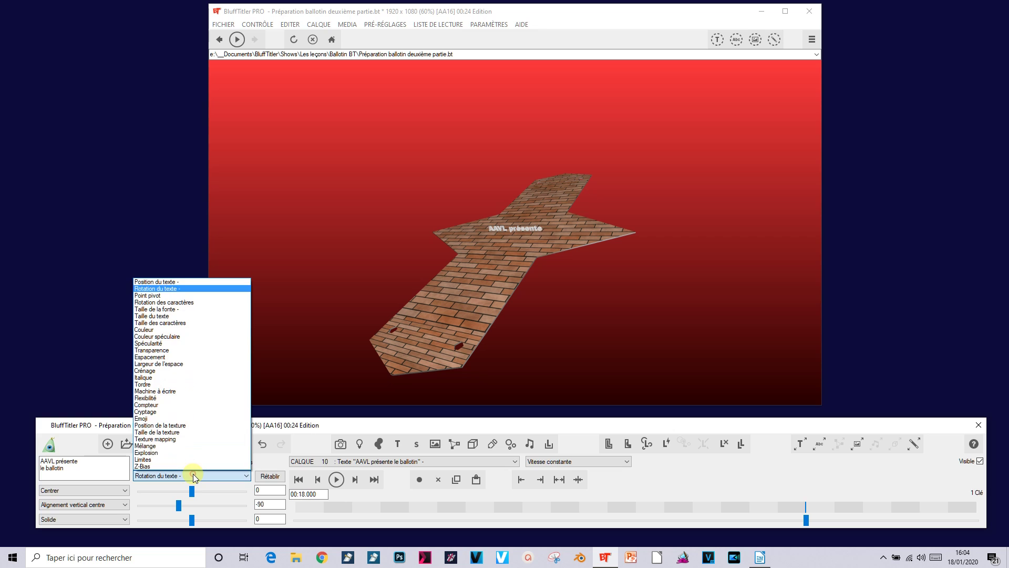
pyautogui.click(188, 283)
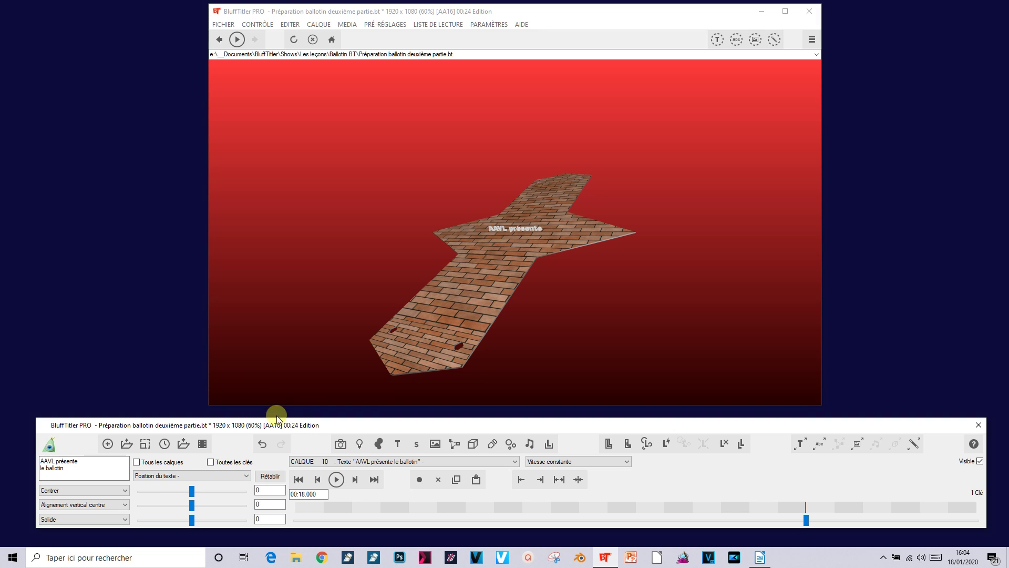
pyautogui.moveTo(192, 519); pyautogui.dragTo(192, 519)
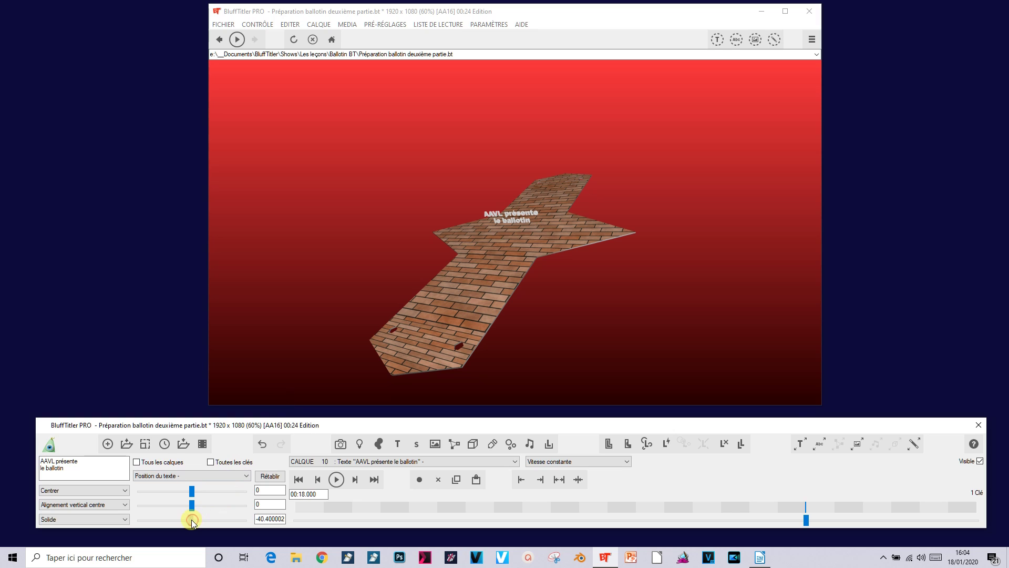
pyautogui.click(267, 518)
# - Check the text's placement against the folding box sides at earlier moments and return to the key at 18 seconds
pyautogui.moveTo(805, 519); pyautogui.dragTo(740, 513)
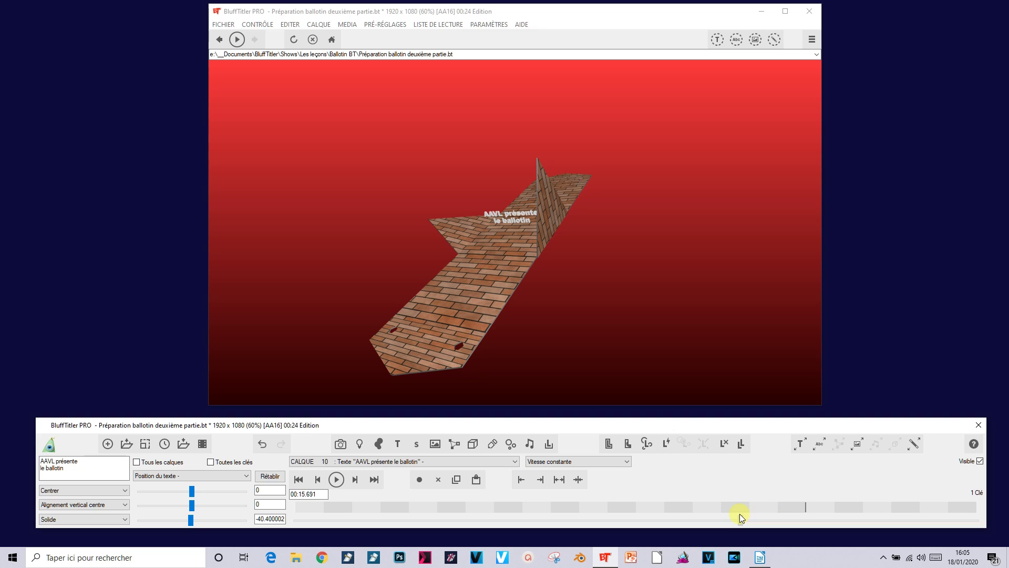
pyautogui.moveTo(740, 513); pyautogui.dragTo(783, 512)
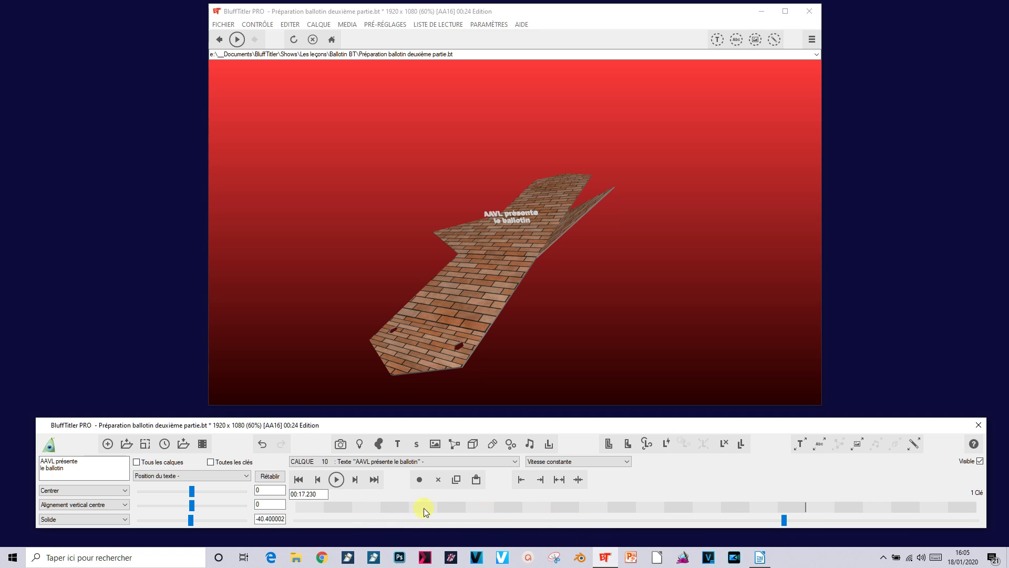
pyautogui.click(355, 479)
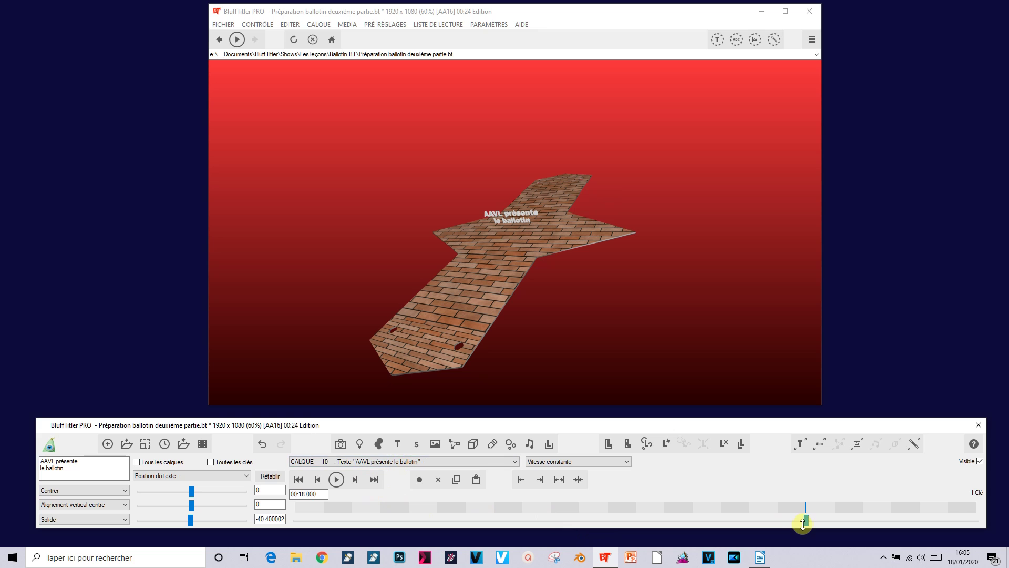
pyautogui.moveTo(806, 519); pyautogui.dragTo(675, 518)
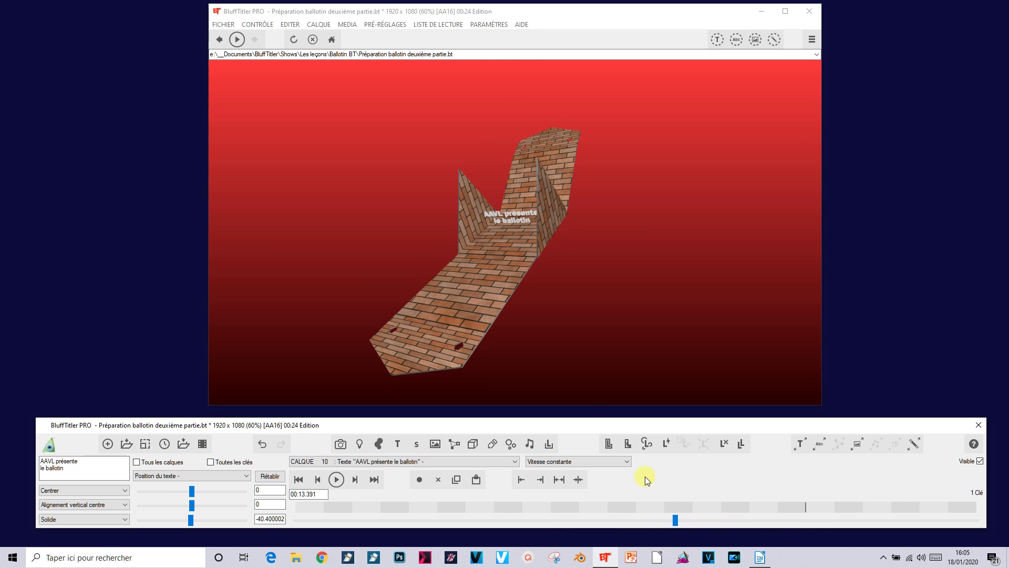
pyautogui.click(356, 480)
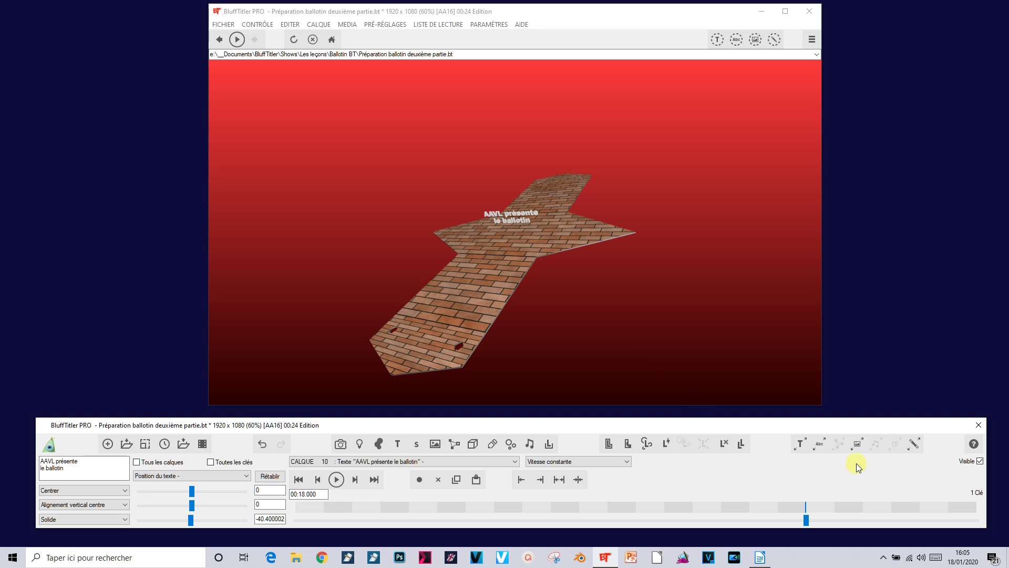
# - Assign ReflectionMap_Gold.jpg as the first texture of the "AAVL présente le ballotin" text layer
pyautogui.click(859, 445)
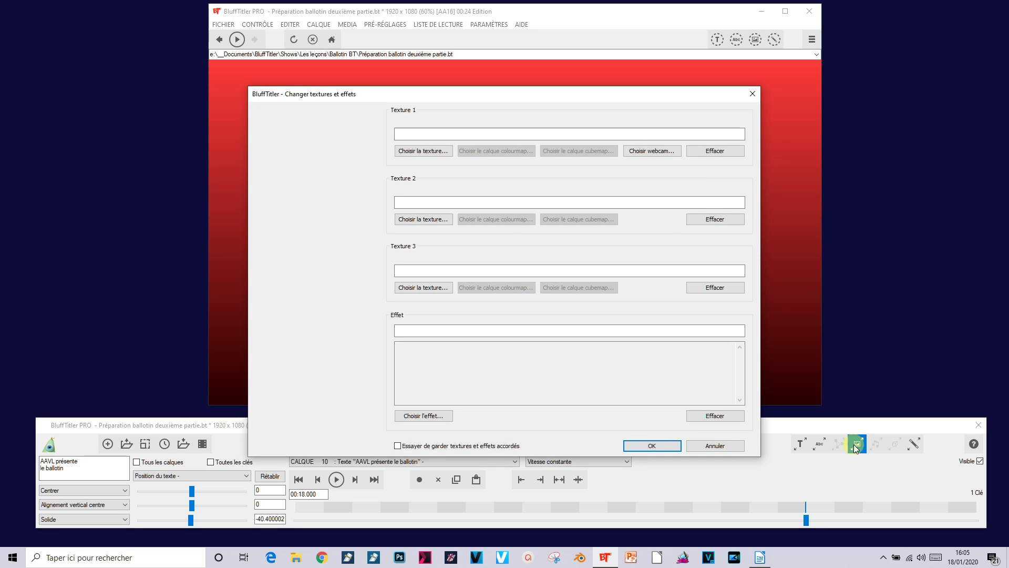
pyautogui.click(434, 152)
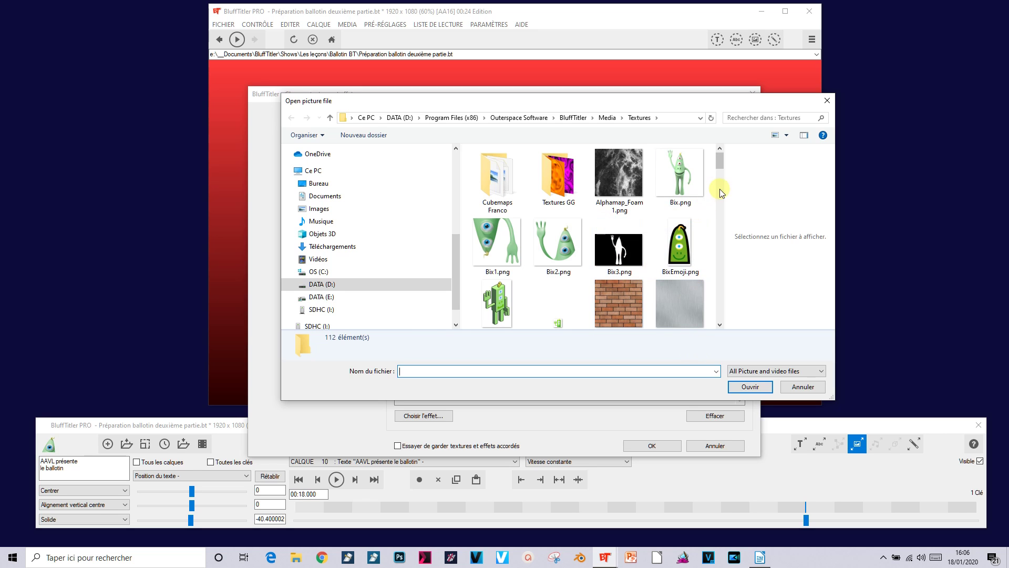
pyautogui.scroll(-3, 687, 239)
pyautogui.scroll(-10, 687, 238)
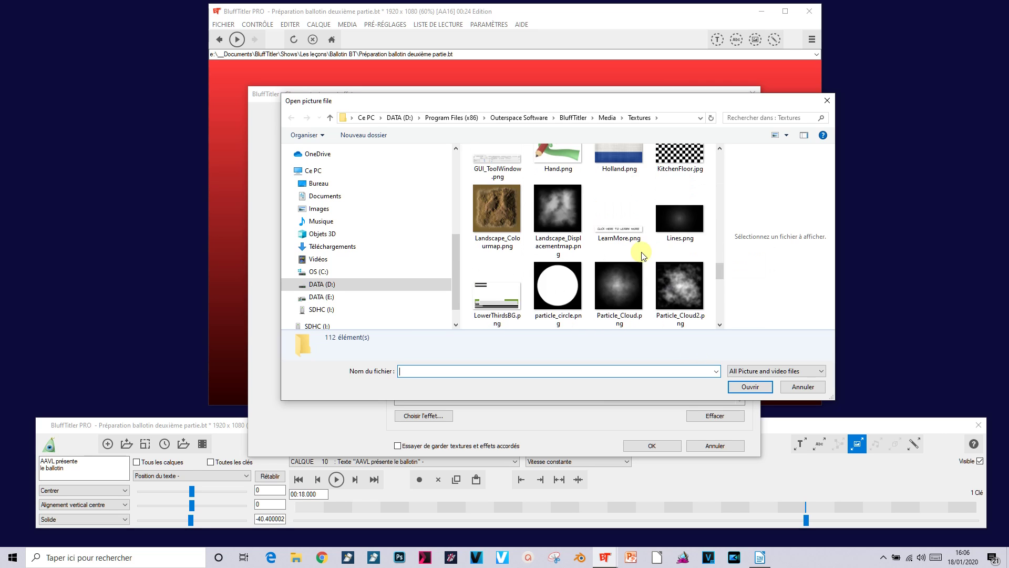
pyautogui.doubleClick(668, 271)
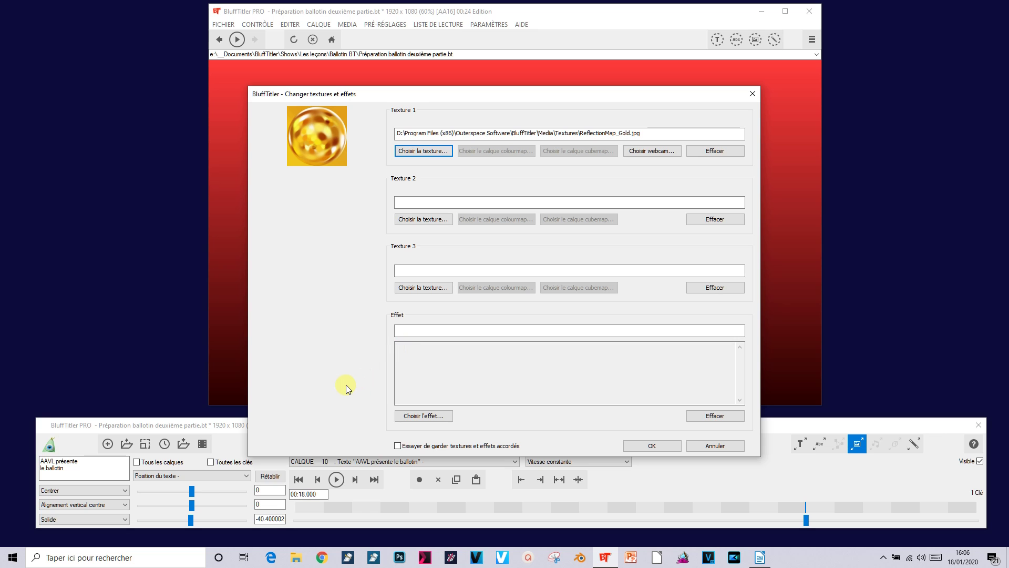
# - Apply the Bubbler text effect to the text layer and accept the texture and effect changes
pyautogui.click(418, 417)
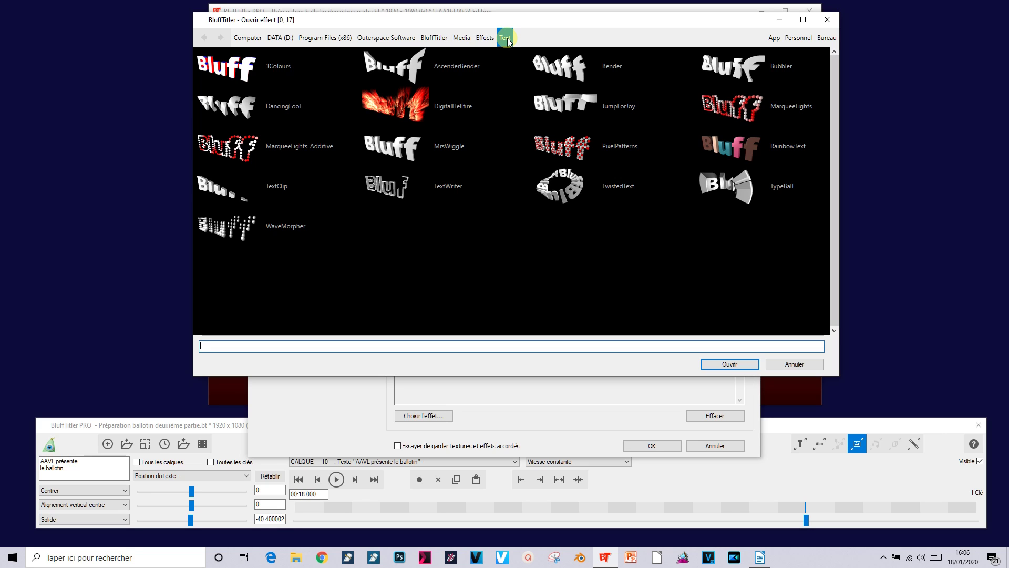
pyautogui.click(743, 70)
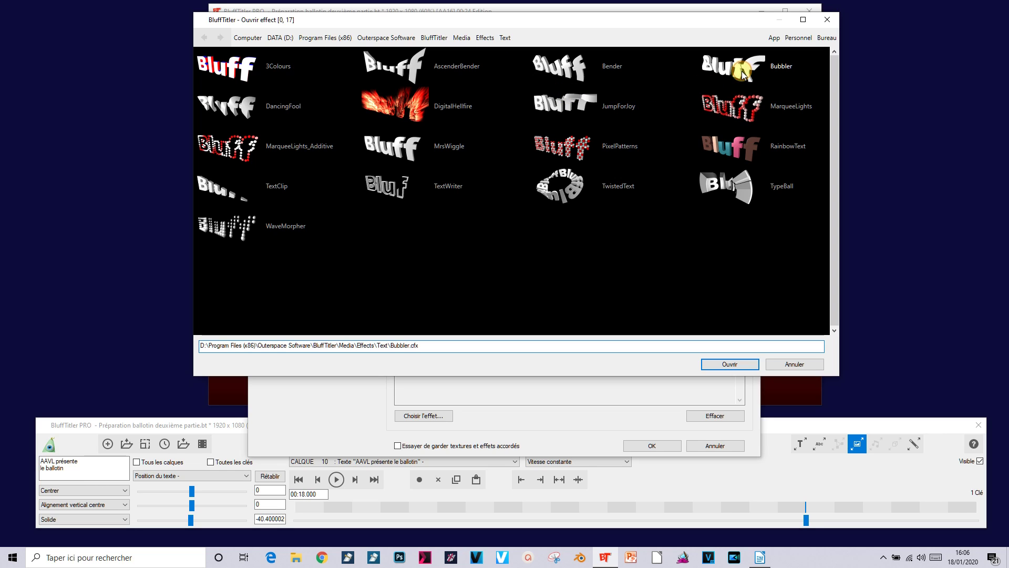
pyautogui.click(742, 364)
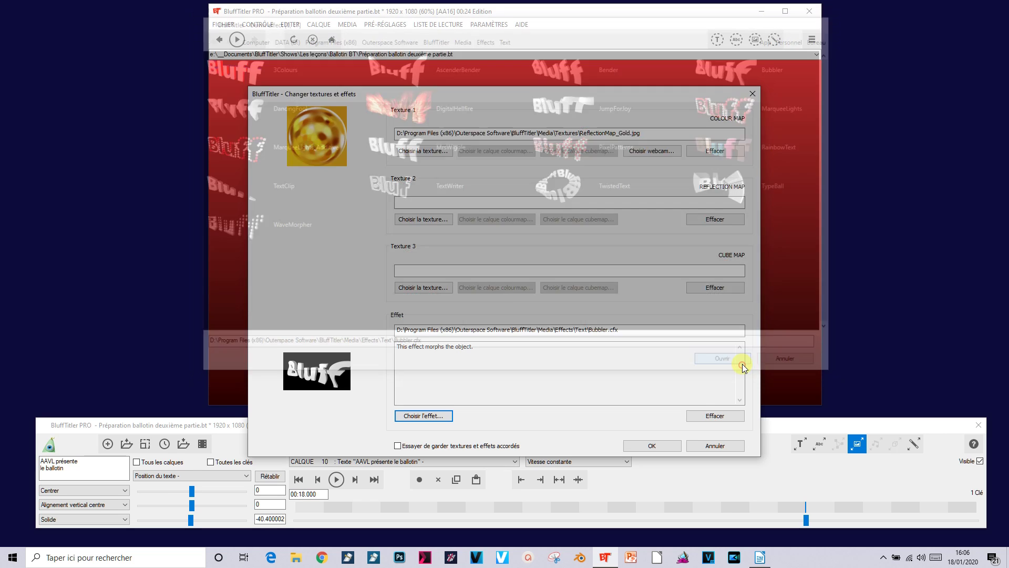
pyautogui.click(669, 451)
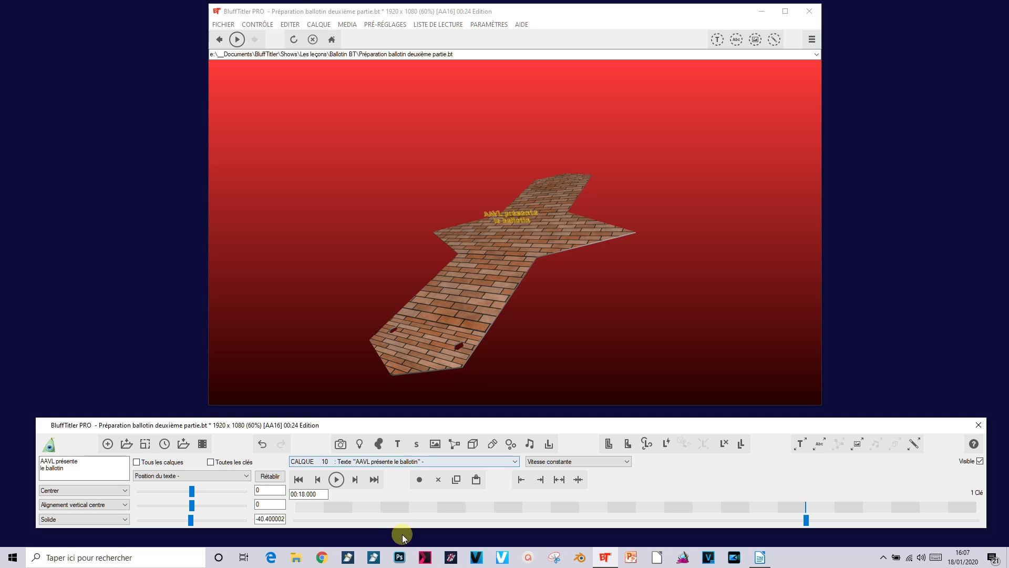
# - At 20 seconds, raise the text above the box by setting its third position value to -260
pyautogui.click(306, 494)
pyautogui.press('BackSpace')
pyautogui.press('BackSpace')
pyautogui.write('20')
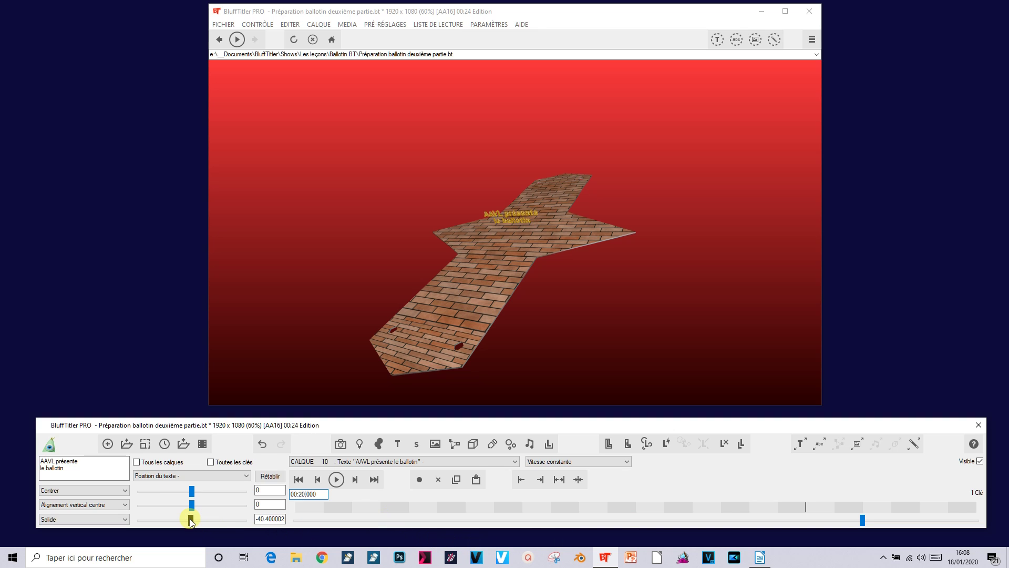
pyautogui.moveTo(190, 518); pyautogui.dragTo(184, 519)
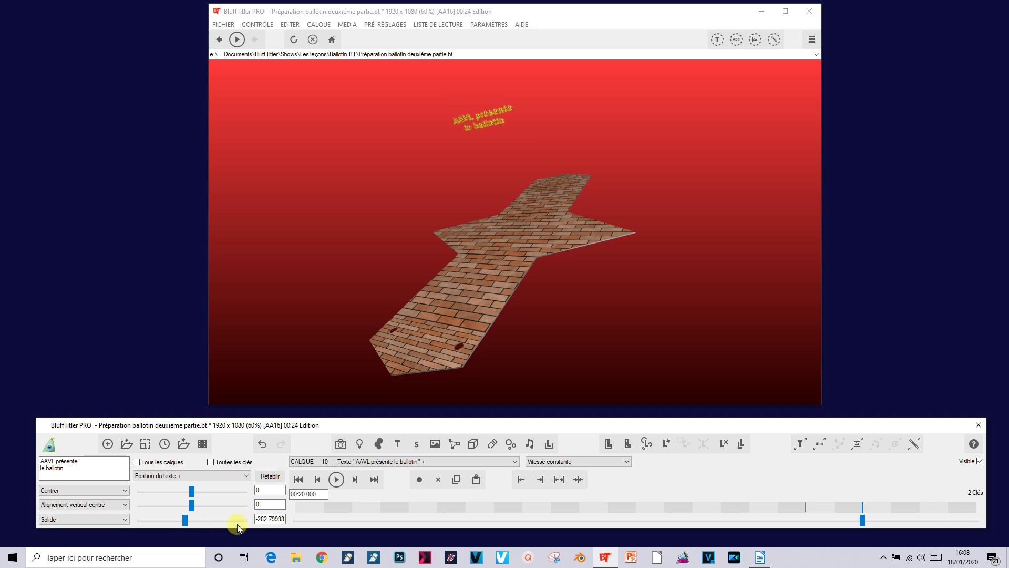
pyautogui.moveTo(264, 519); pyautogui.dragTo(297, 516)
pyautogui.write('0')
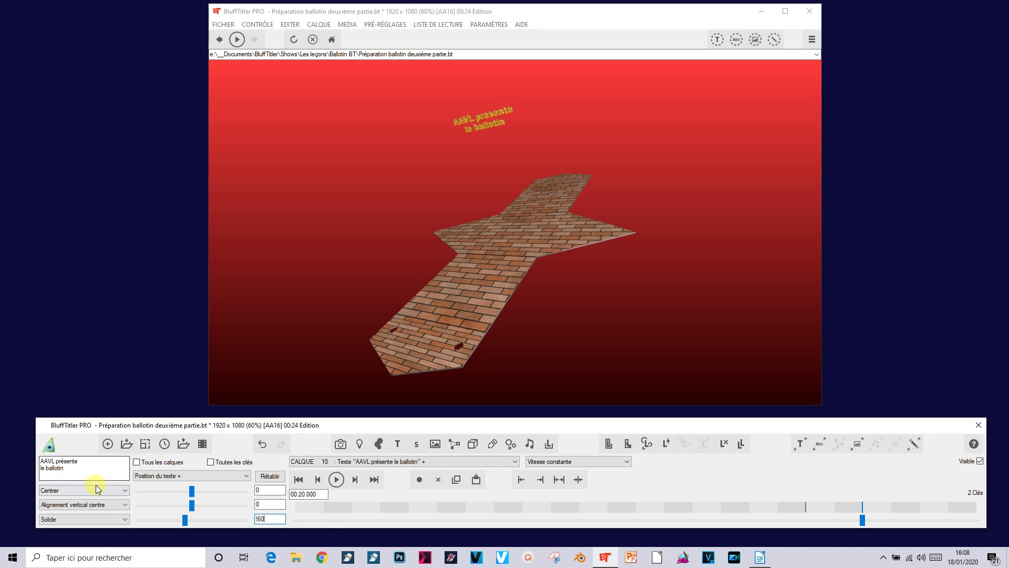
# - Set the first and second text size values to 3 at the 20-second key
pyautogui.click(154, 477)
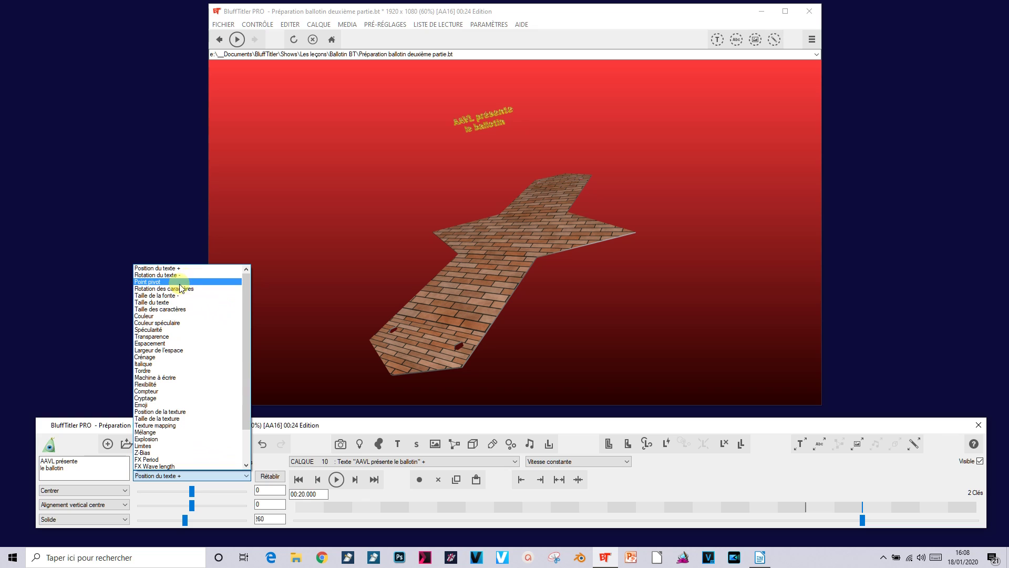
pyautogui.click(175, 302)
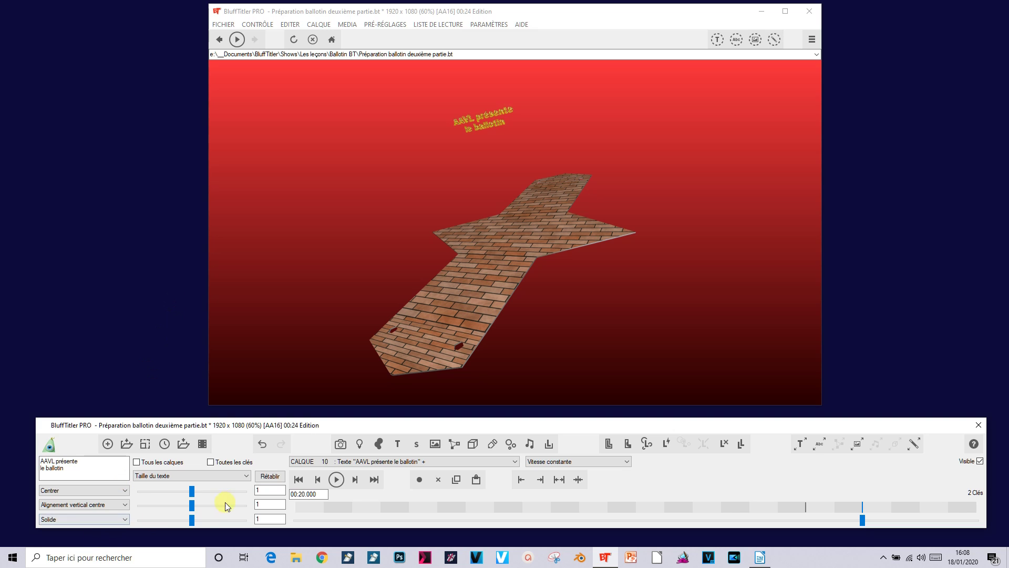
pyautogui.doubleClick(266, 493)
pyautogui.write('3')
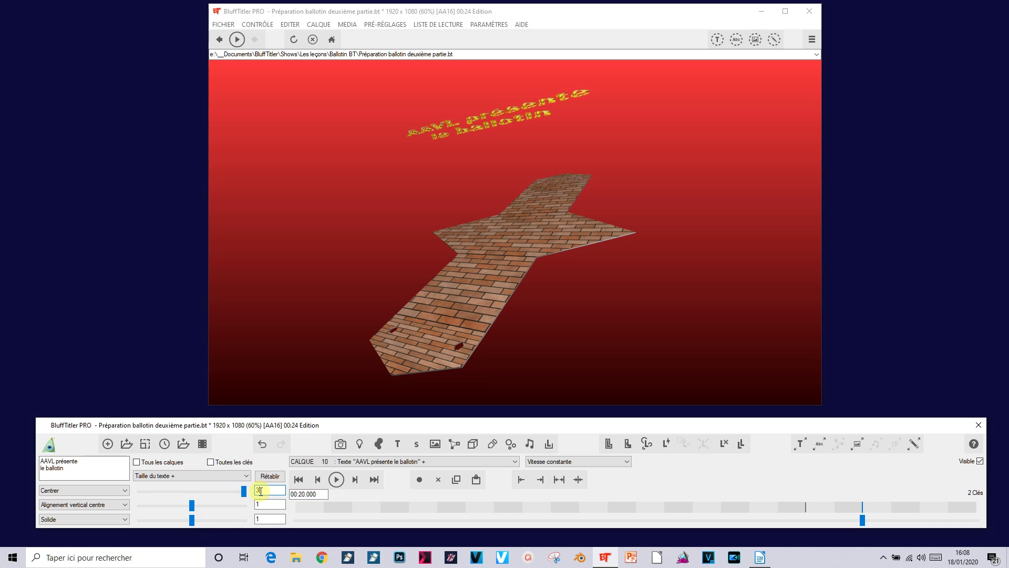
pyautogui.doubleClick(266, 505)
pyautogui.write('3')
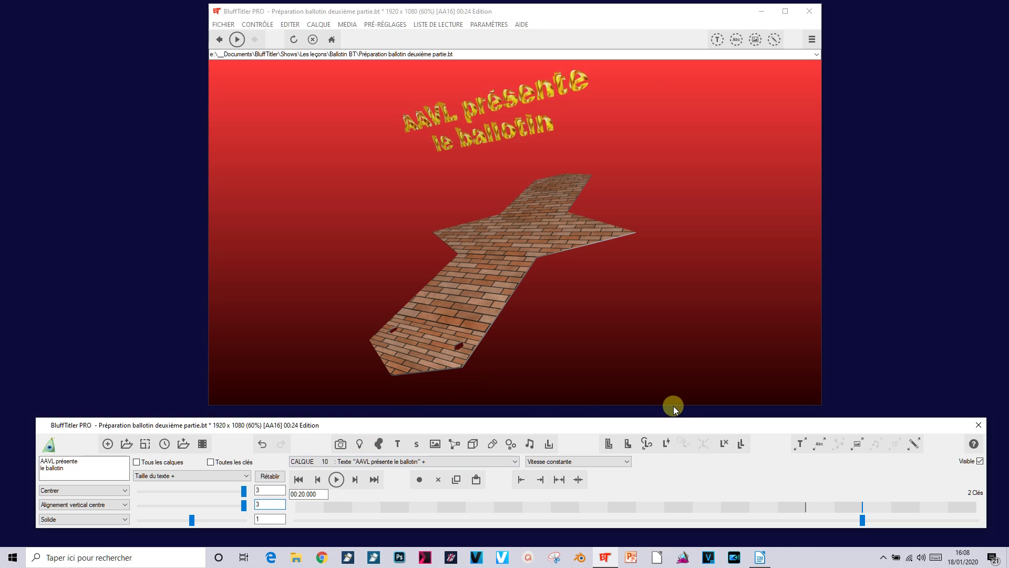
# - Level the text at 20 seconds by setting its third rotation value to about -10.9
pyautogui.click(202, 475)
pyautogui.moveTo(244, 345); pyautogui.dragTo(248, 321)
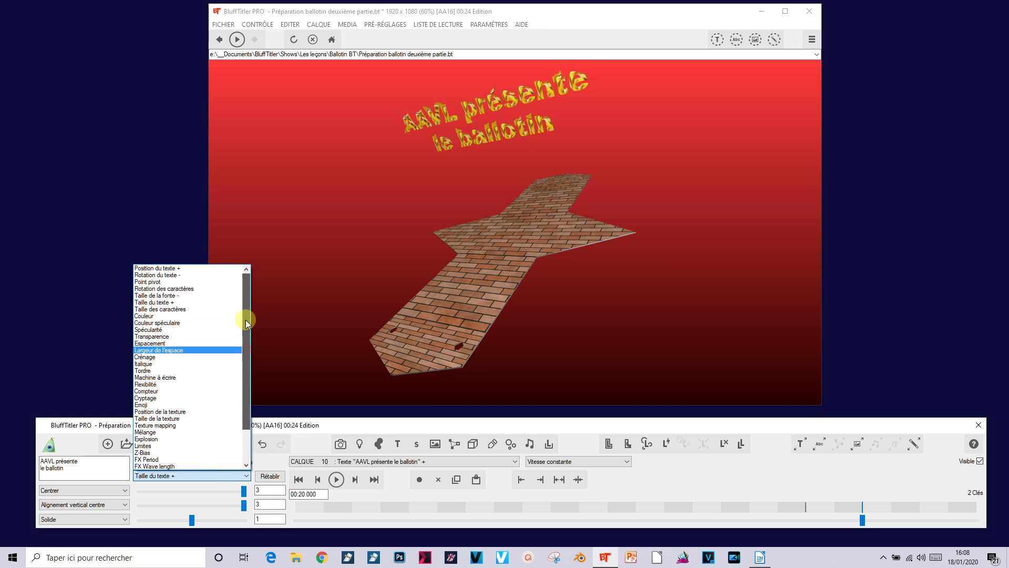
pyautogui.click(157, 275)
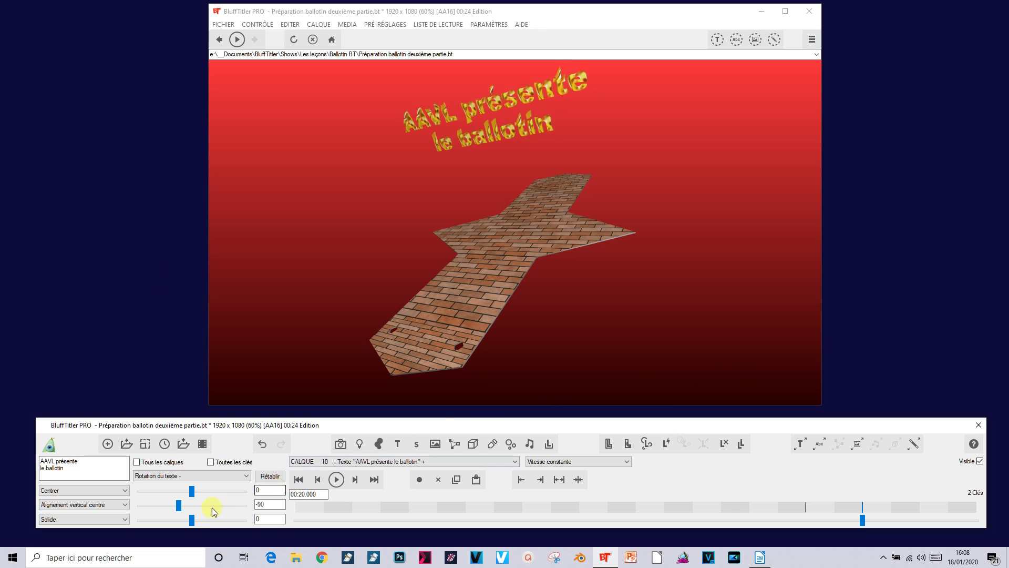
pyautogui.moveTo(193, 522); pyautogui.dragTo(191, 520)
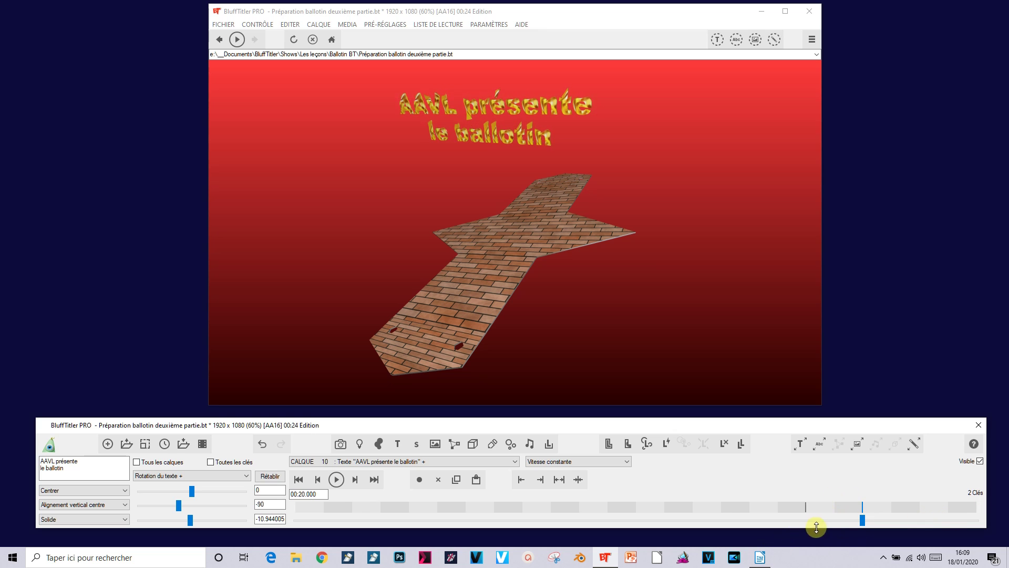
# - Clear the text layer's first texture while keeping the Bubbler effect, and bring up the layer's colour property
pyautogui.moveTo(863, 520)
pyautogui.mouseDown()
pyautogui.moveTo(805, 521)
pyautogui.moveTo(874, 515)
pyautogui.mouseUp()
pyautogui.click(858, 448)
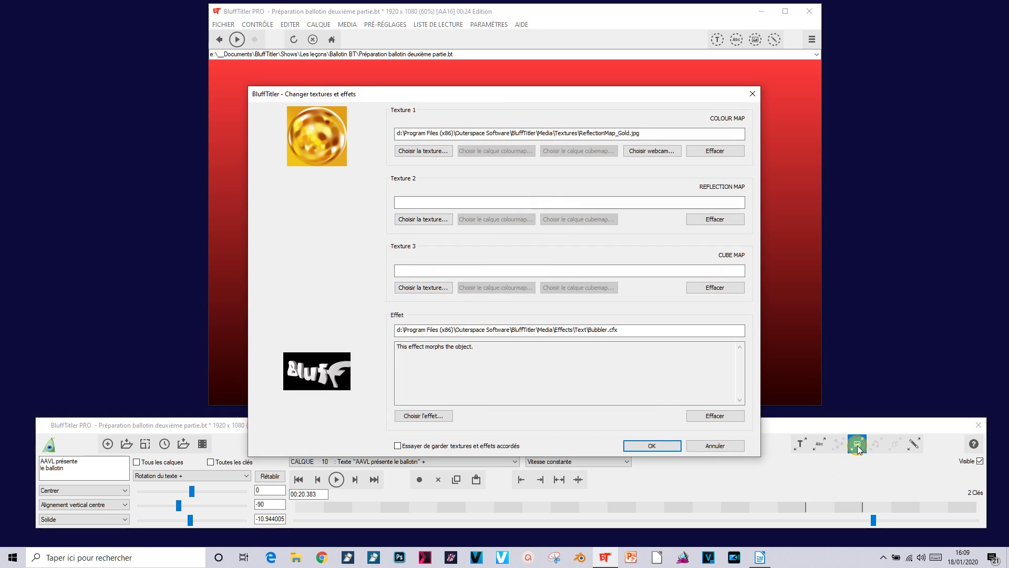
pyautogui.click(715, 152)
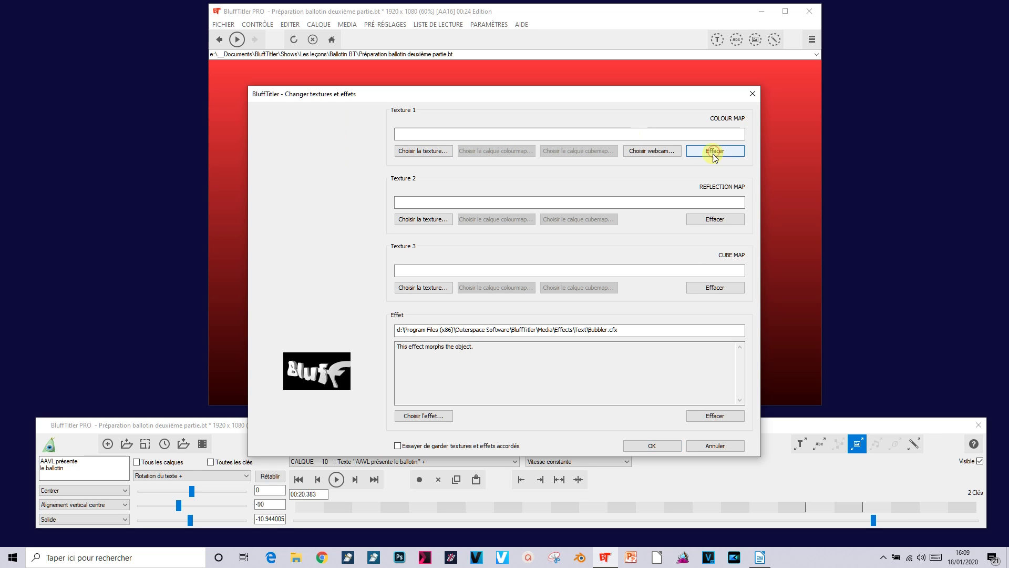
pyautogui.click(651, 446)
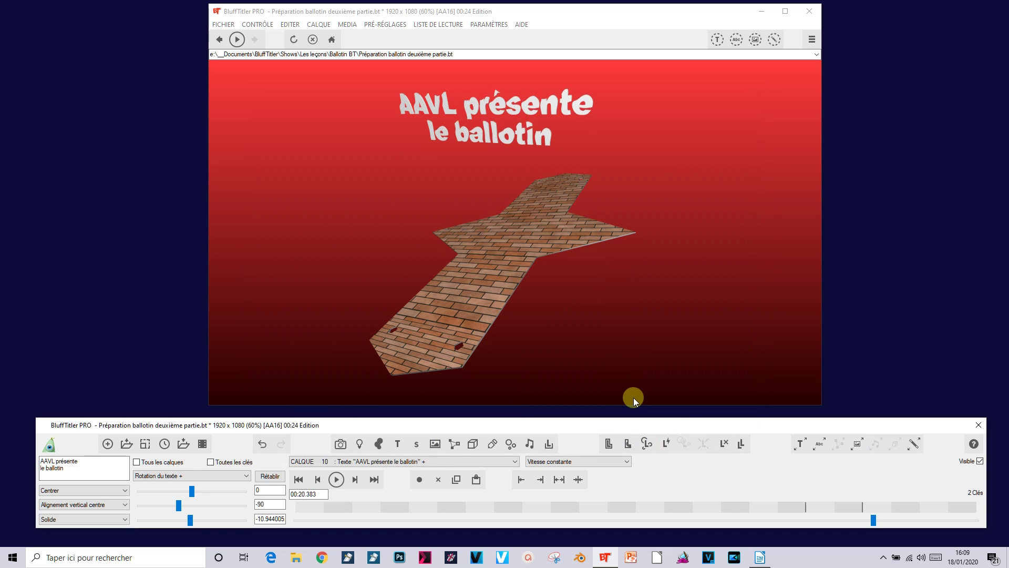
pyautogui.click(191, 478)
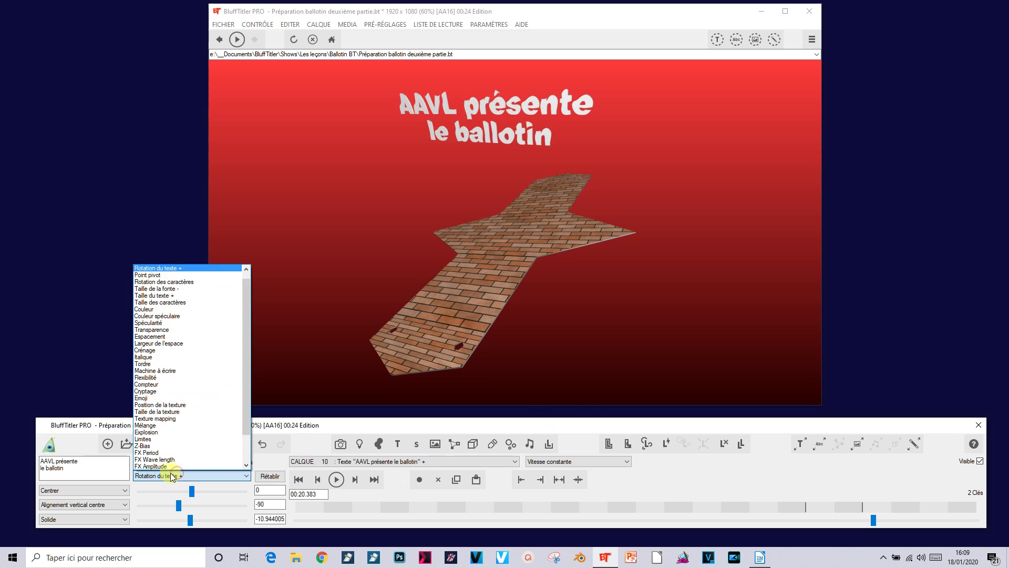
pyautogui.click(156, 311)
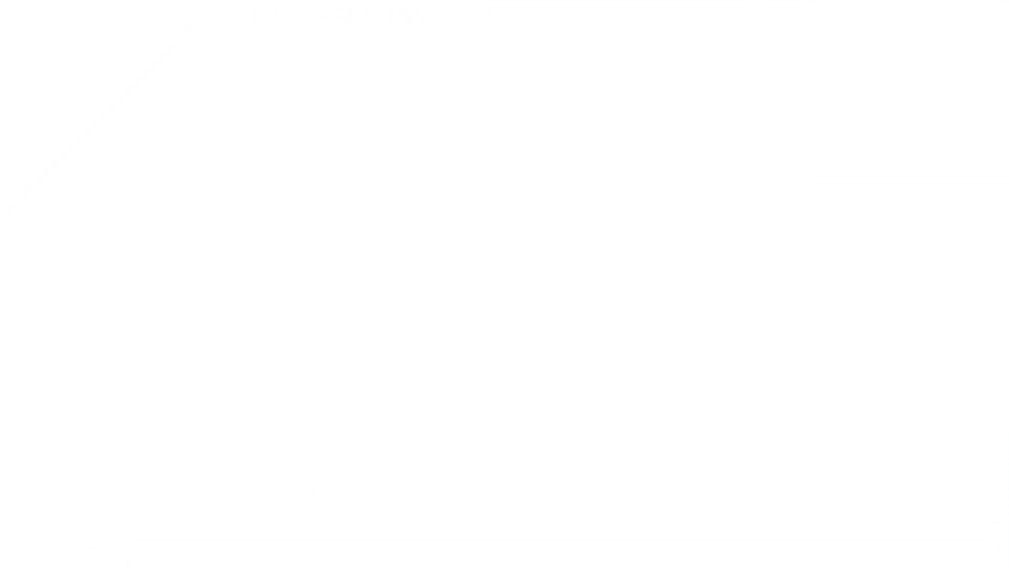
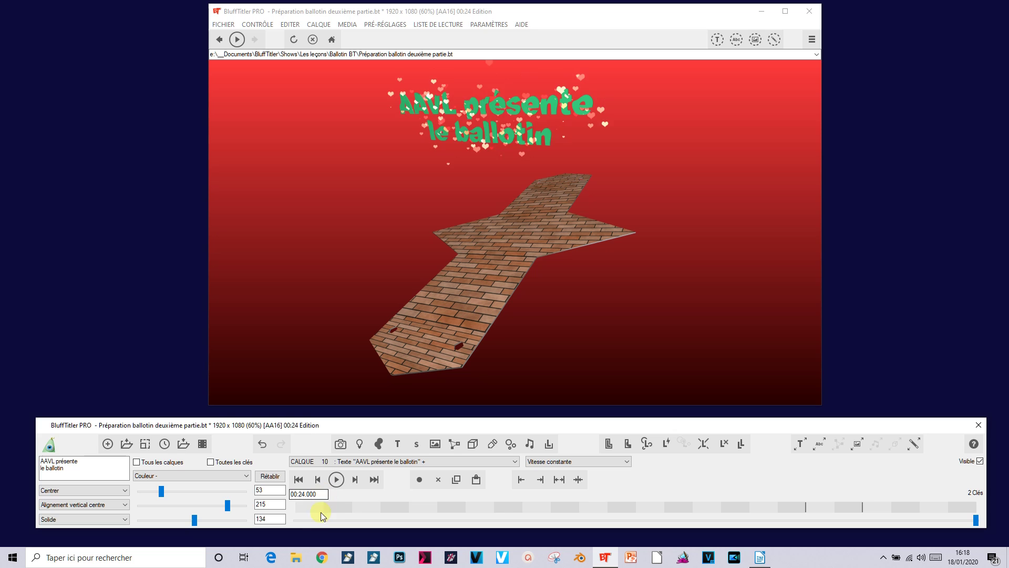
# - Shorten the show's total duration to 19 seconds by removing time from its beginning, and play it from the start
pyautogui.moveTo(298, 520); pyautogui.dragTo(473, 516)
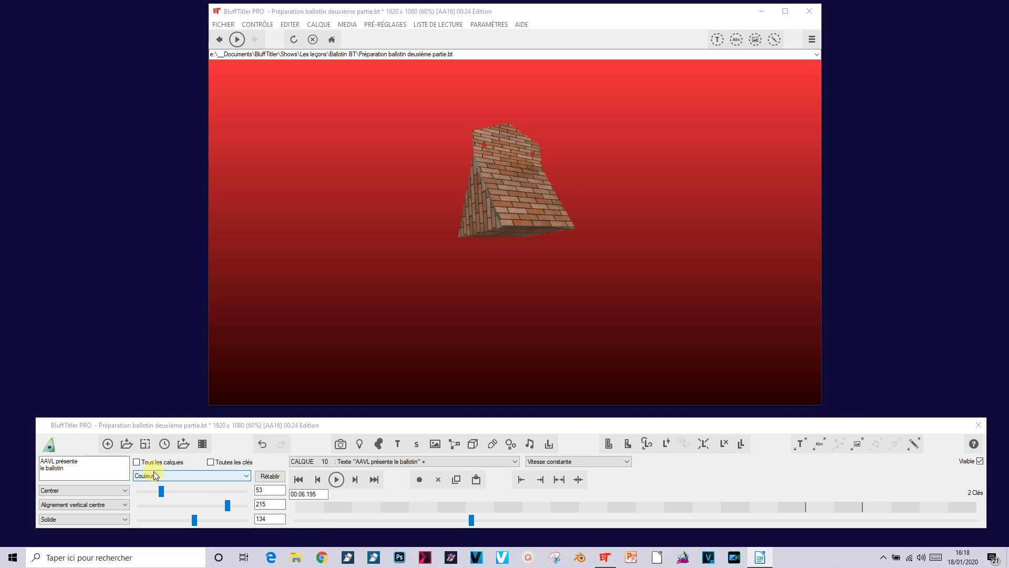
pyautogui.click(164, 444)
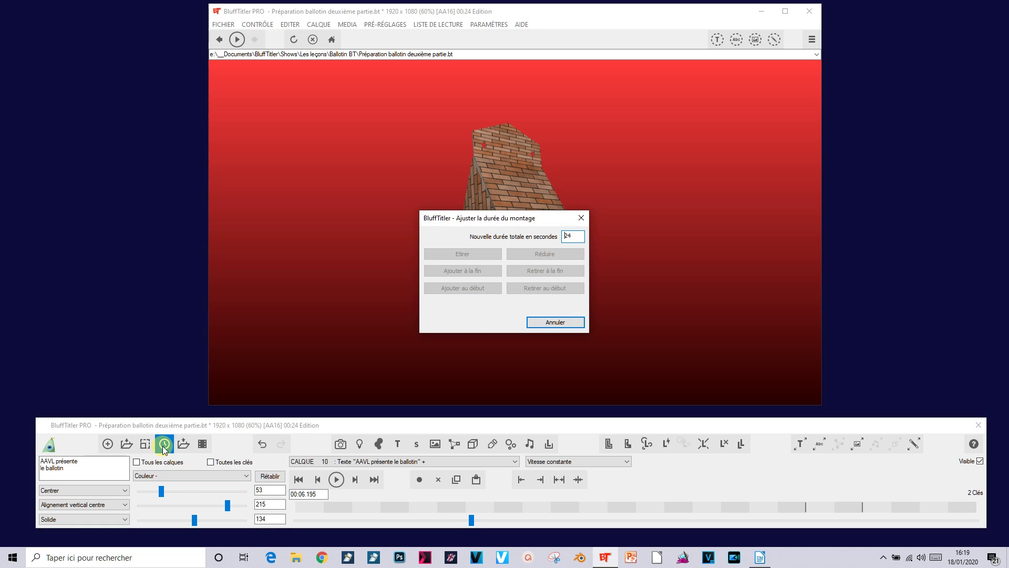
pyautogui.doubleClick(569, 238)
pyautogui.write('19')
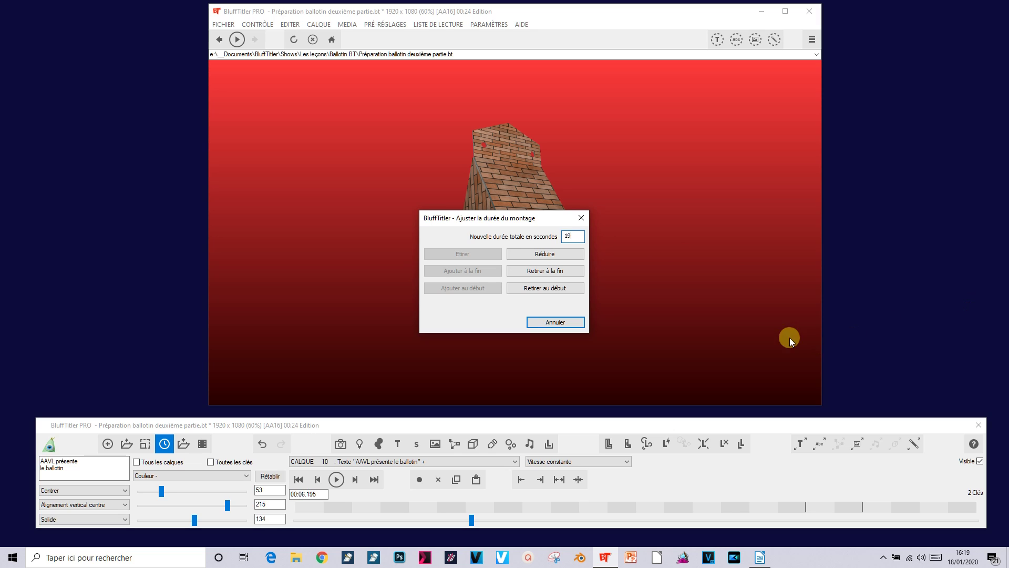
pyautogui.click(548, 289)
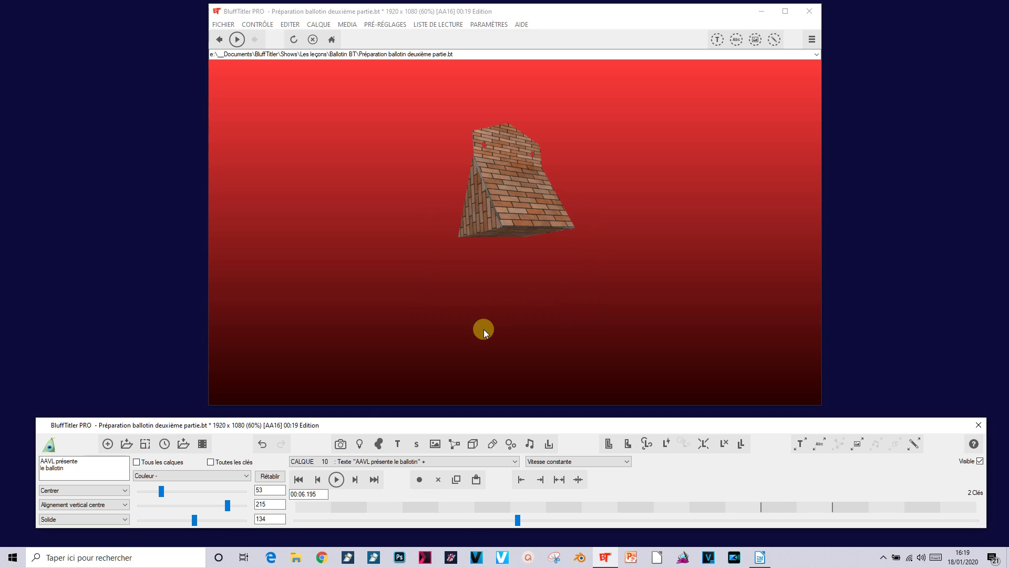
pyautogui.click(305, 481)
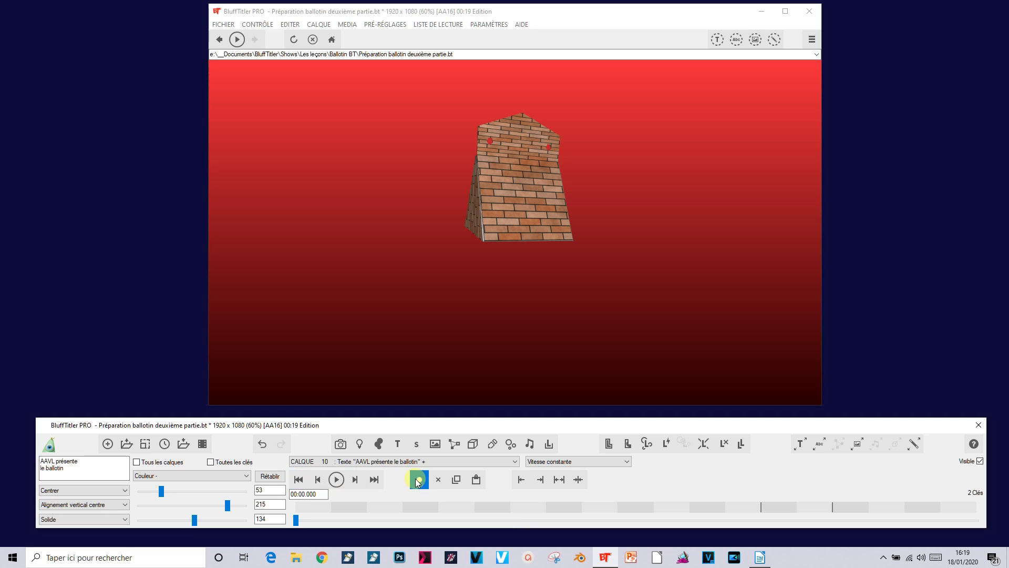
pyautogui.click(337, 479)
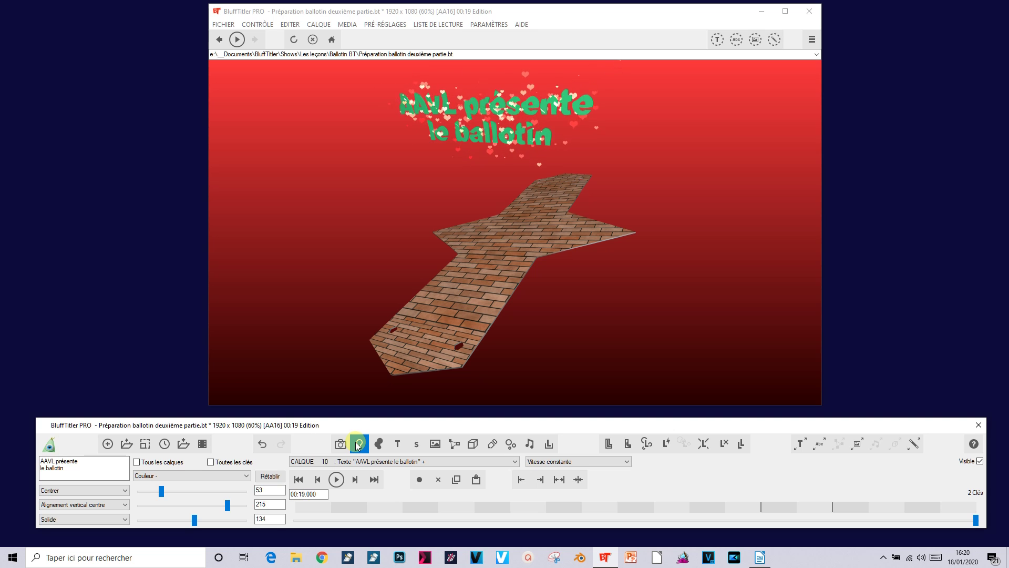
# - Stretch the whole show to a total duration of 28 seconds
pyautogui.click(162, 446)
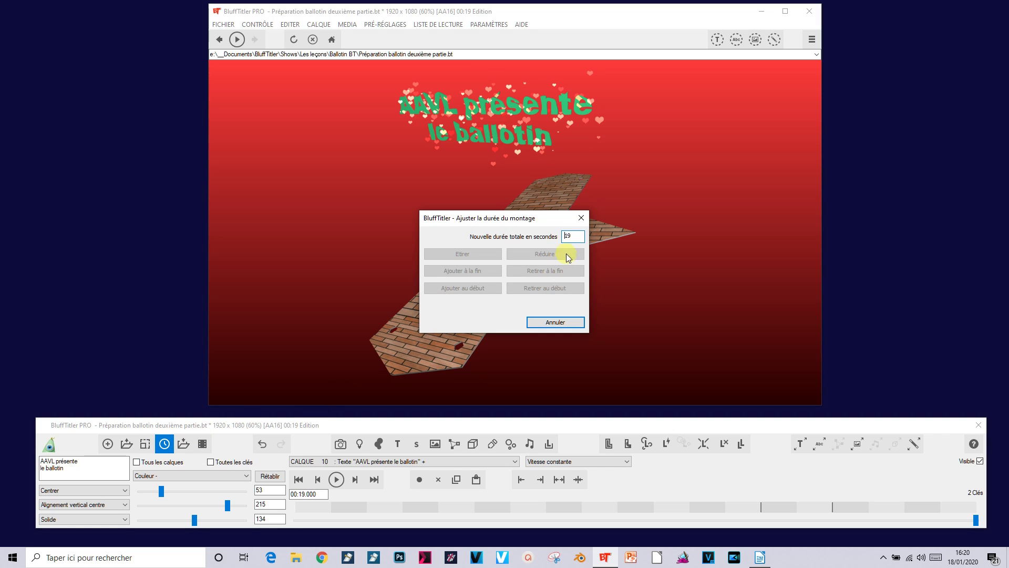
pyautogui.moveTo(573, 238); pyautogui.dragTo(553, 237)
pyautogui.write('28')
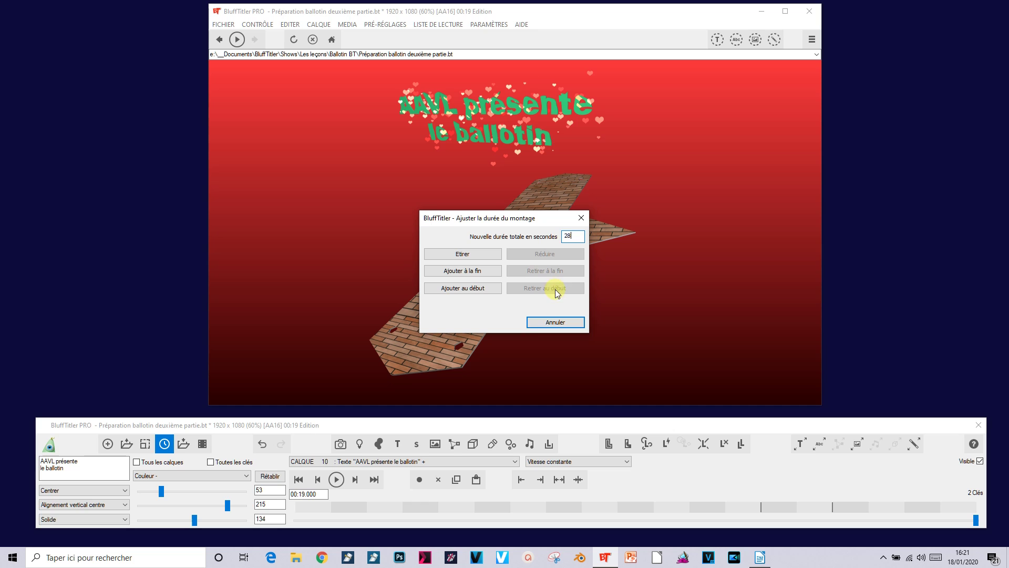
pyautogui.click(463, 254)
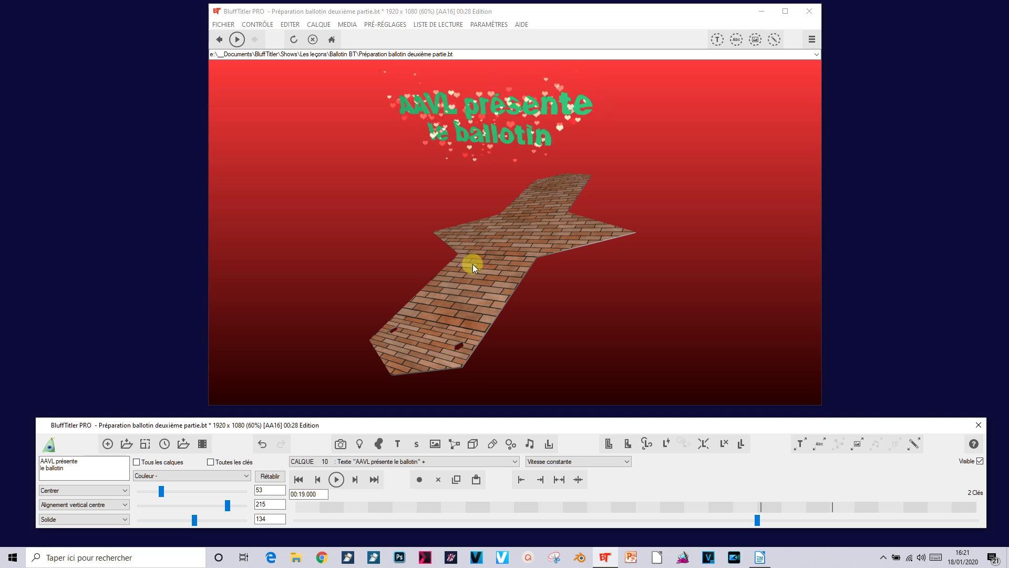
# - Add an audio layer with the file Morceau choisi.mp3 and play the show from the beginning
pyautogui.click(531, 445)
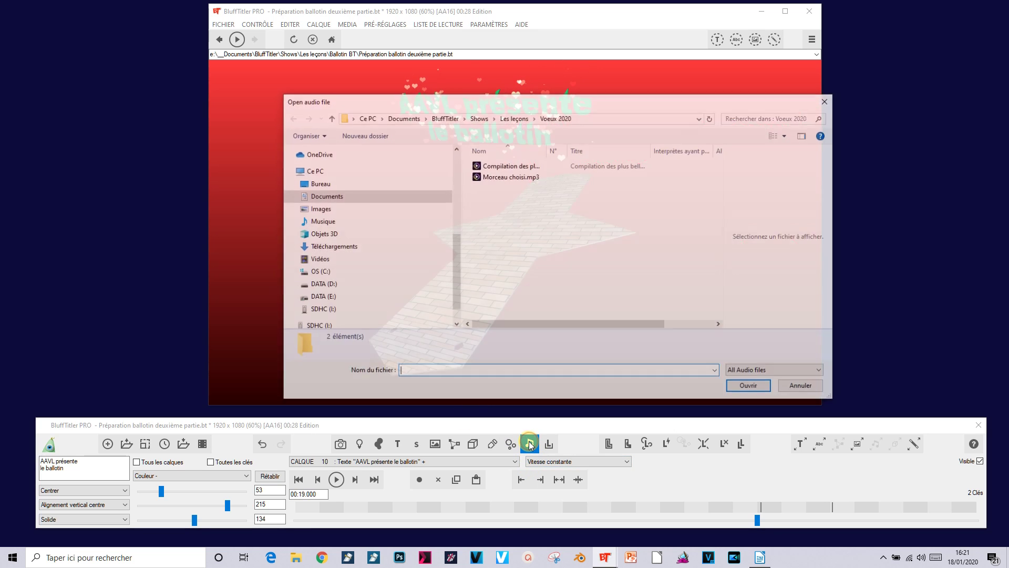
pyautogui.click(522, 180)
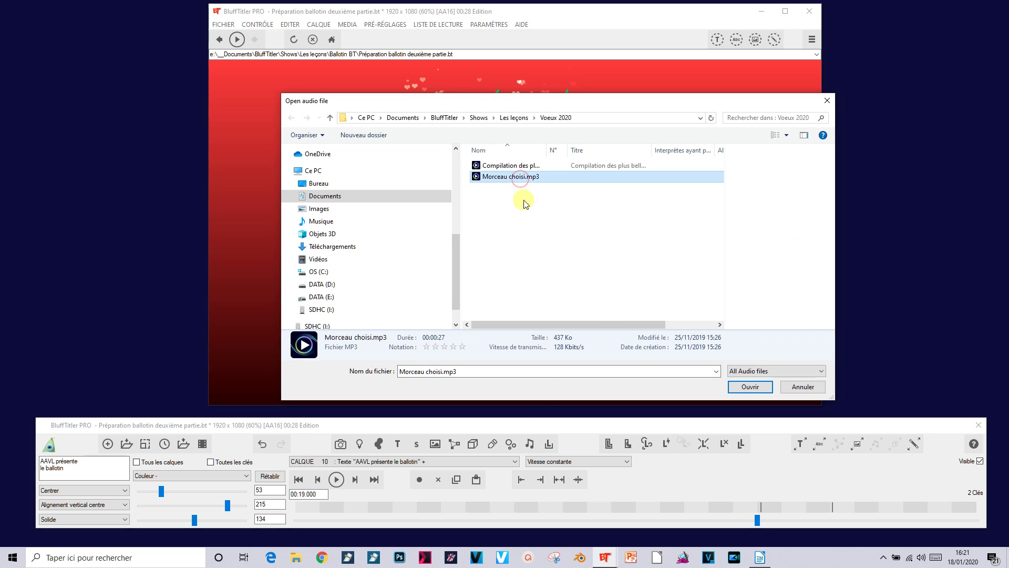
pyautogui.click(751, 388)
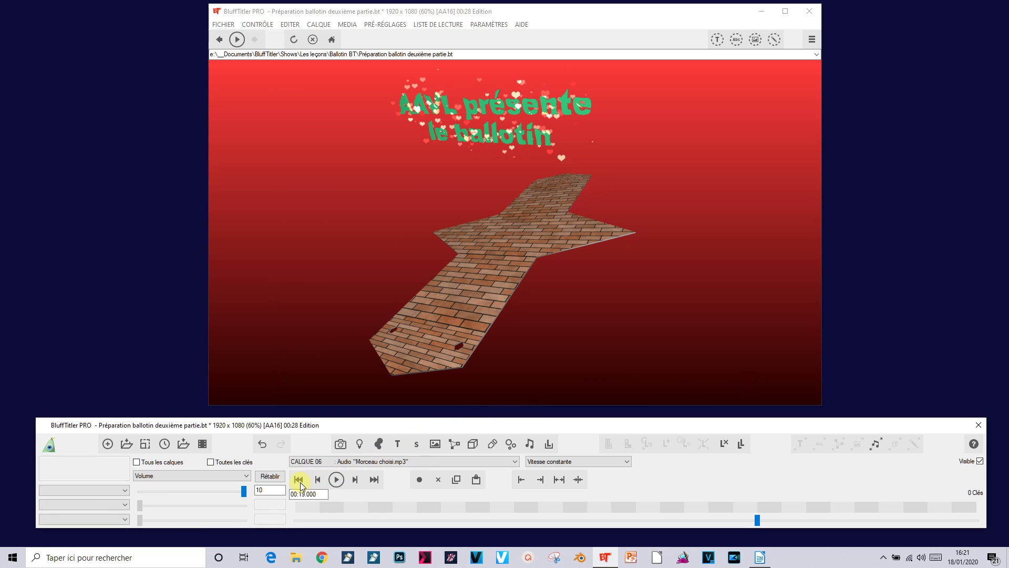
pyautogui.click(299, 480)
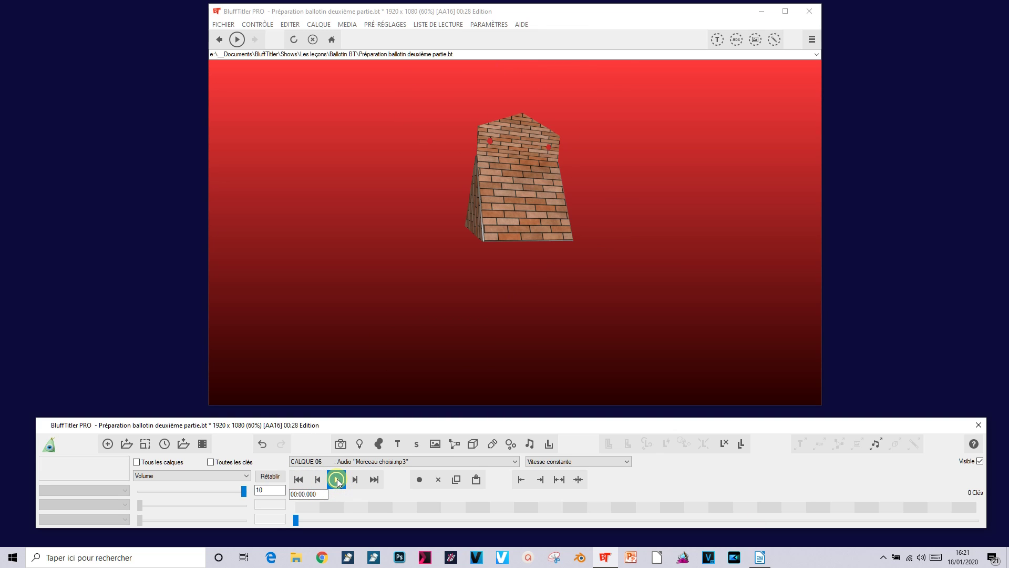
pyautogui.click(337, 479)
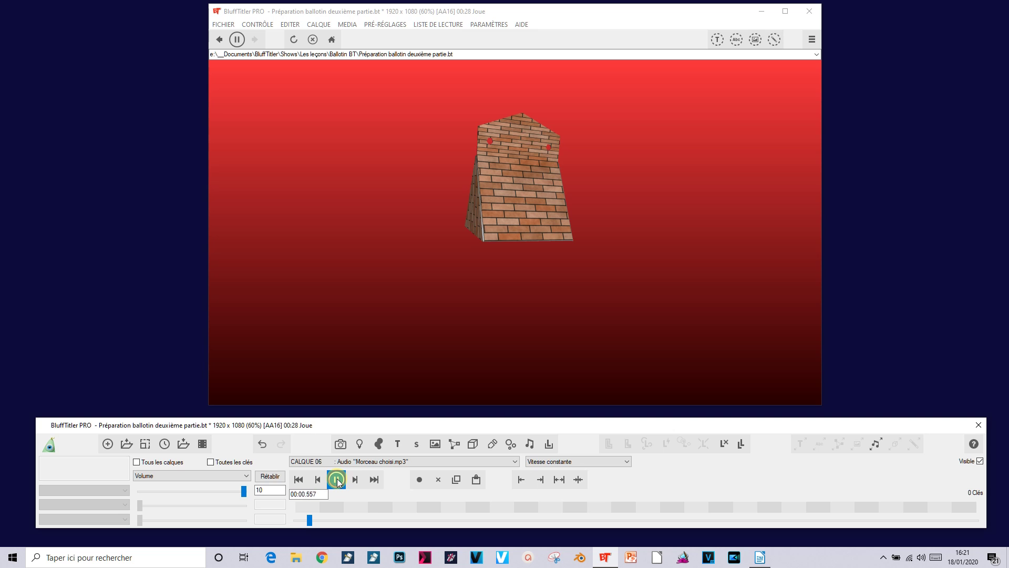